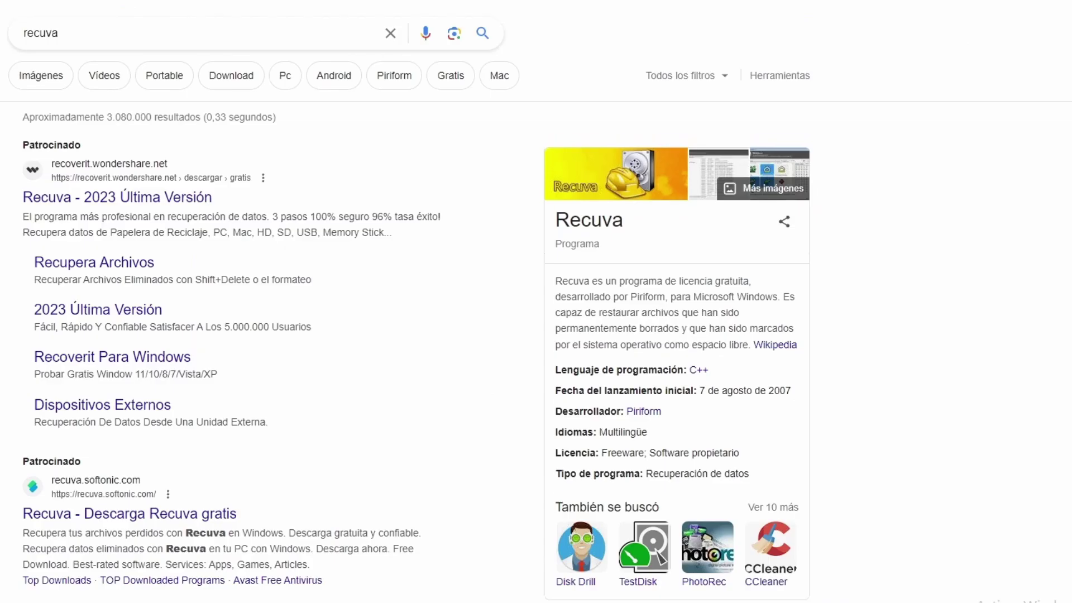
Open CCleaner's Recuva download page from the recuva search results
scroll(48, 451, "down", 5)
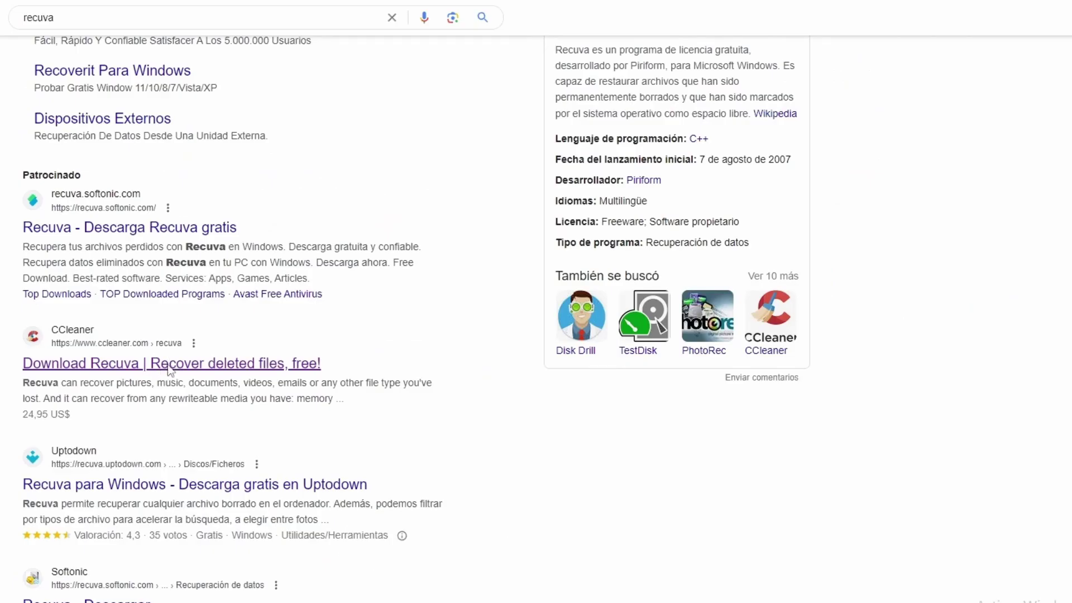
left_click(171, 366)
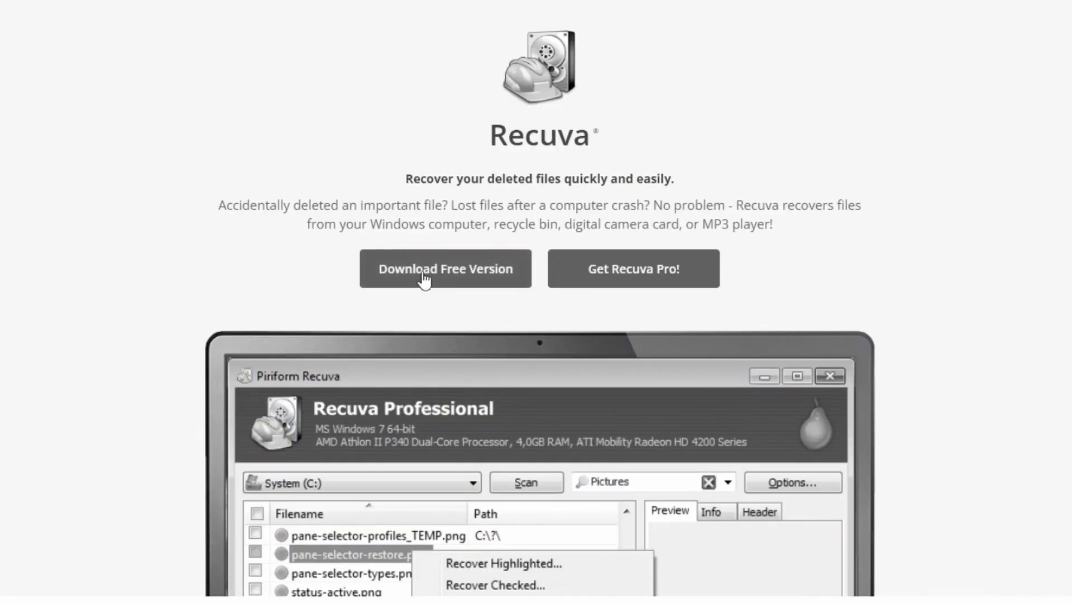
scroll(441, 268, "down", 2)
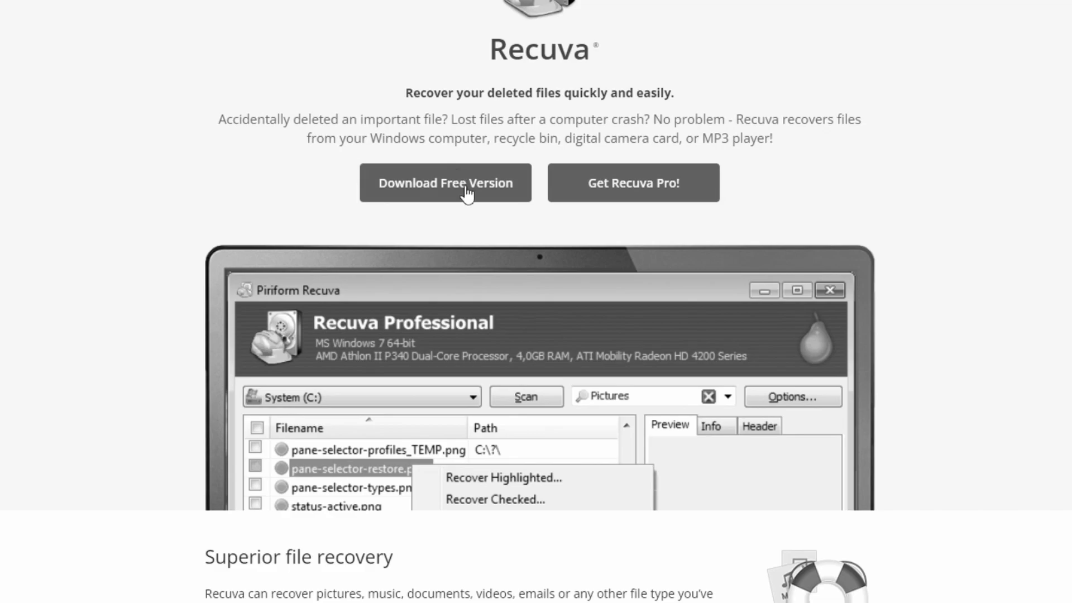
scroll(467, 187, "down", 7)
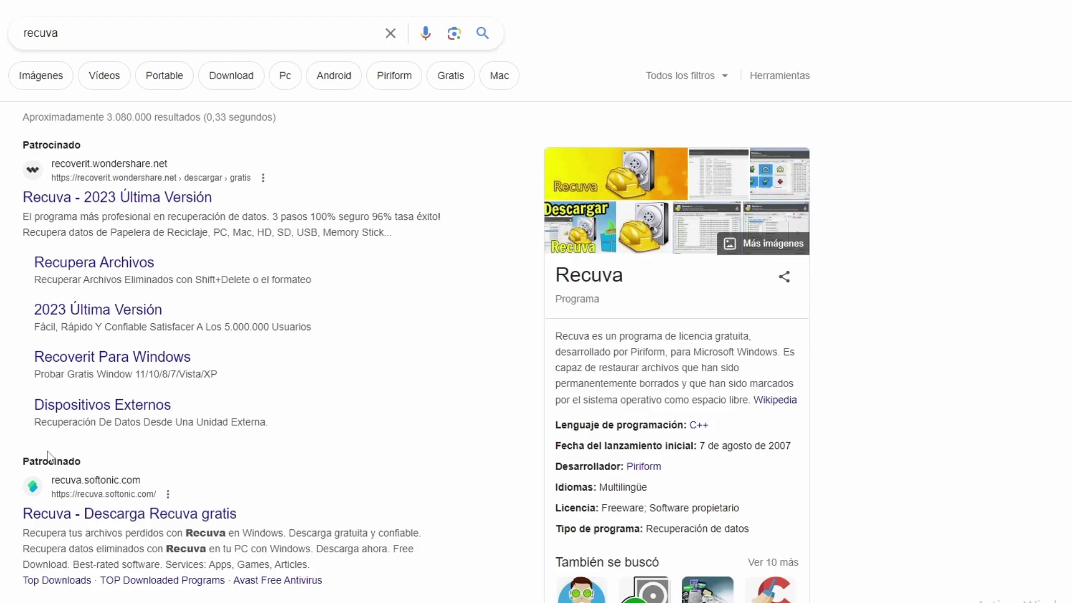
scroll(48, 457, "down", 5)
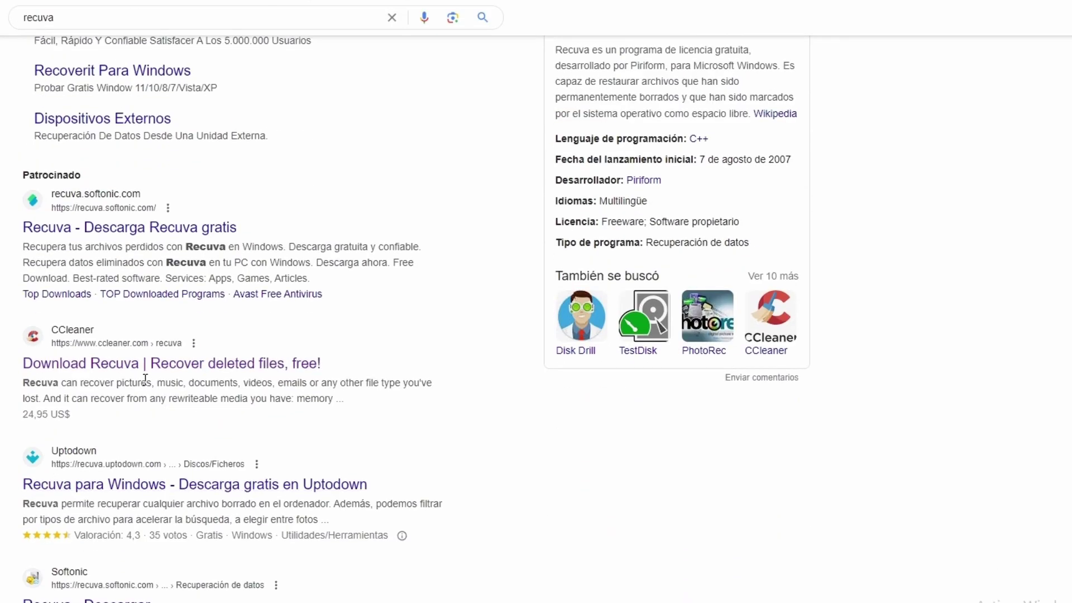
left_click(169, 366)
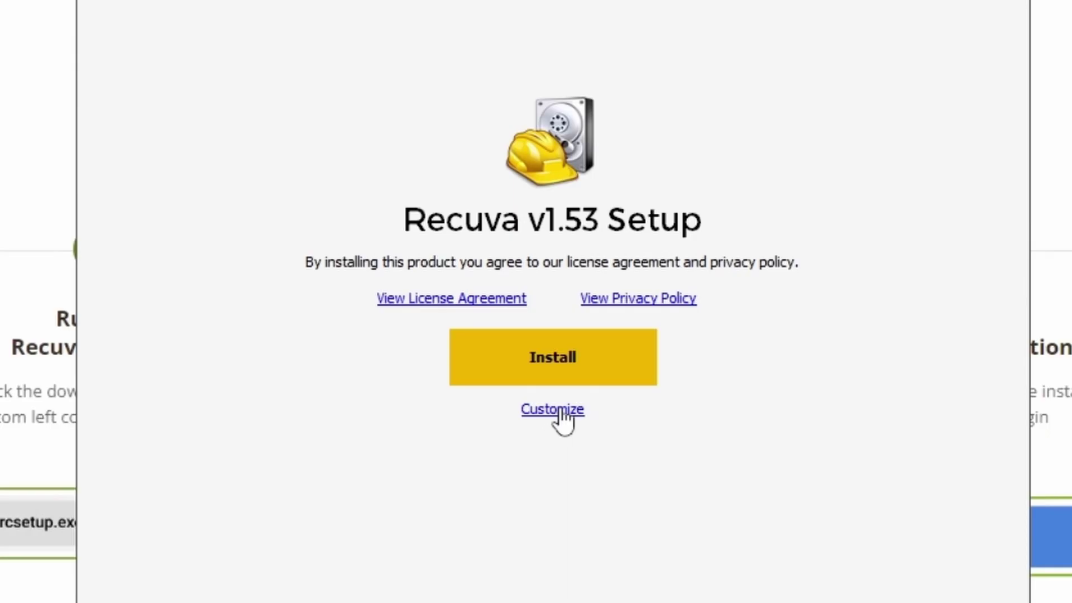
Install Recuva v1.53 with the preset custom install options and launch it
left_click(563, 416)
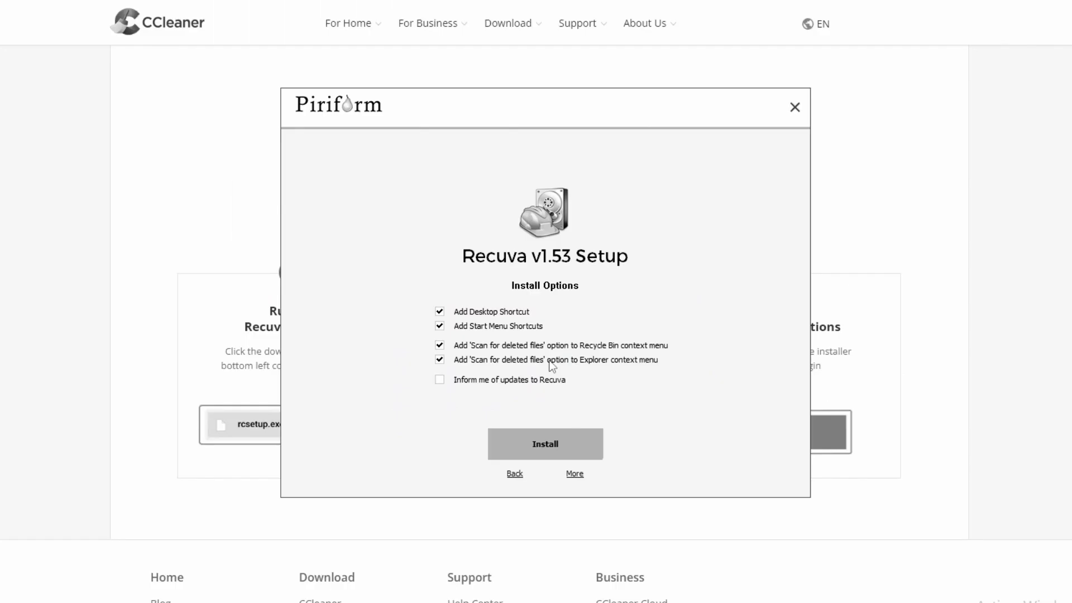
left_click(547, 444)
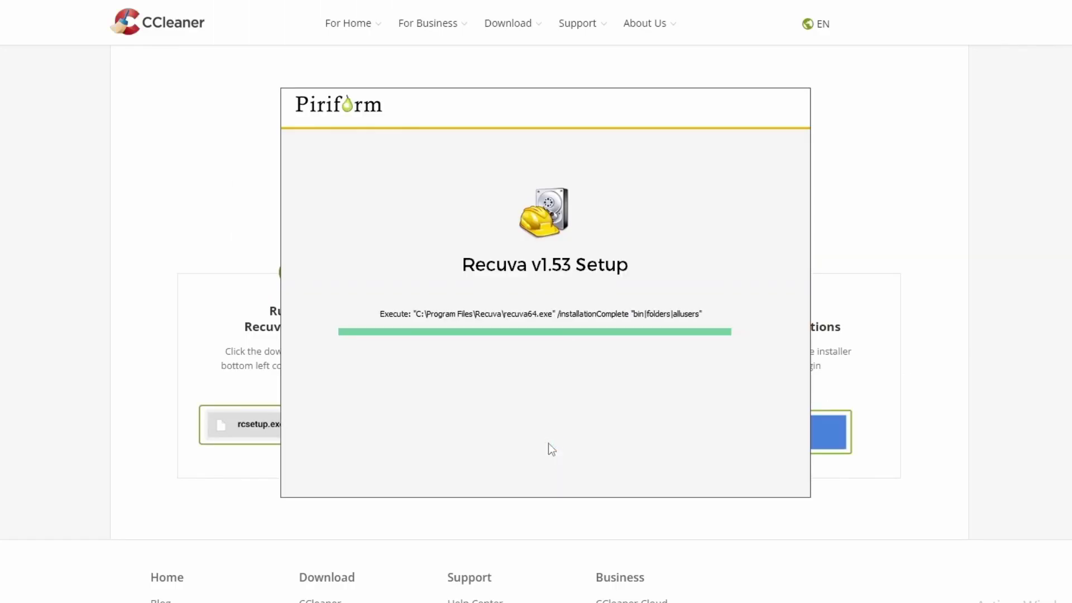
left_click(561, 390)
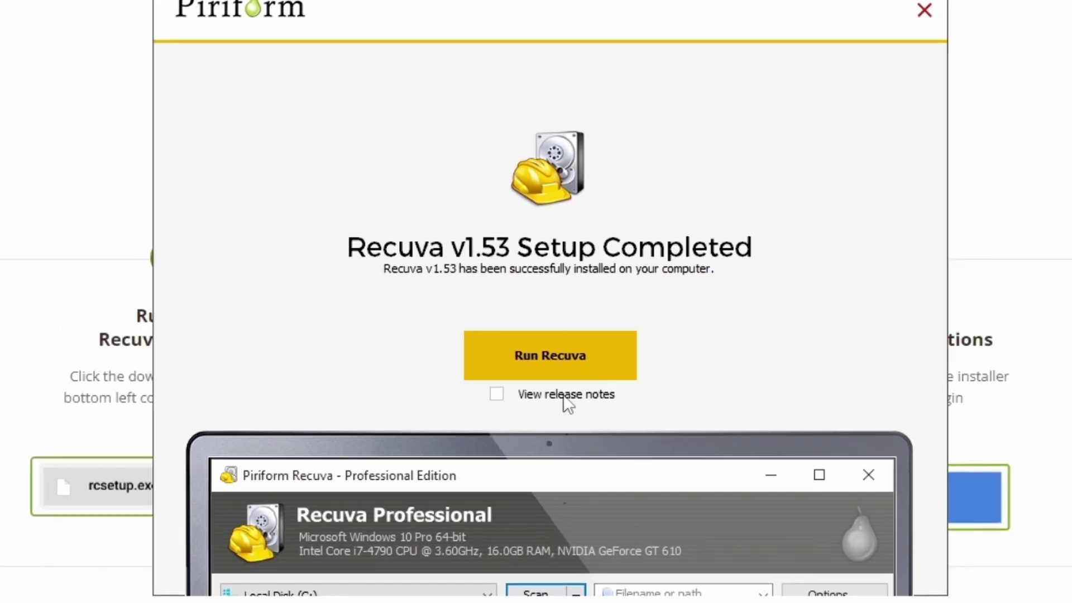
left_click(570, 363)
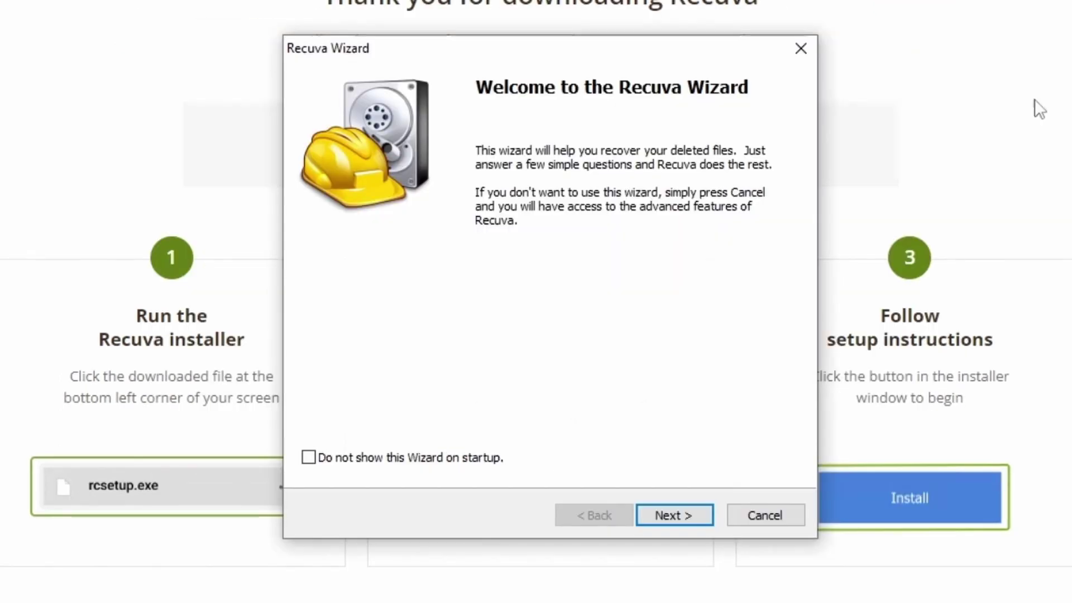
Set the Recuva Wizard not to show on startup and accept All Files as the file type to recover
left_click(684, 518)
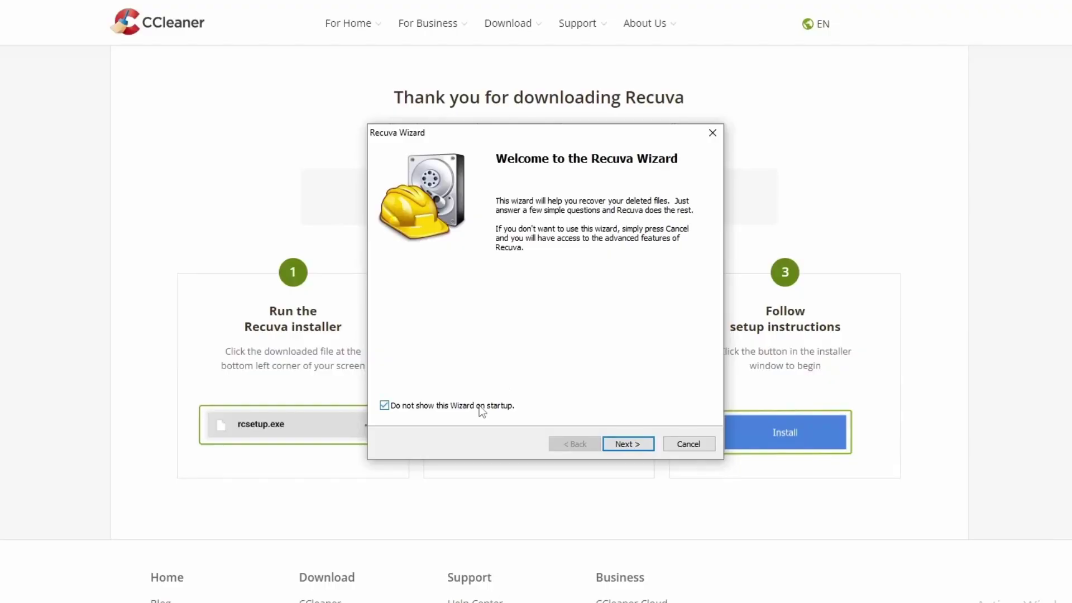
left_click(479, 406)
left_click(640, 445)
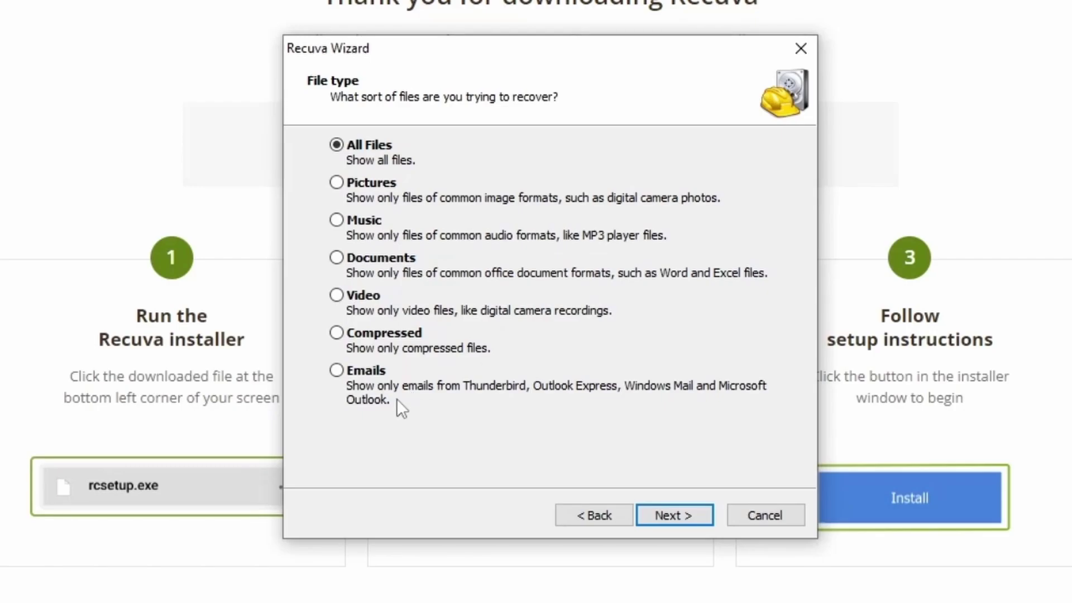
key("Return")
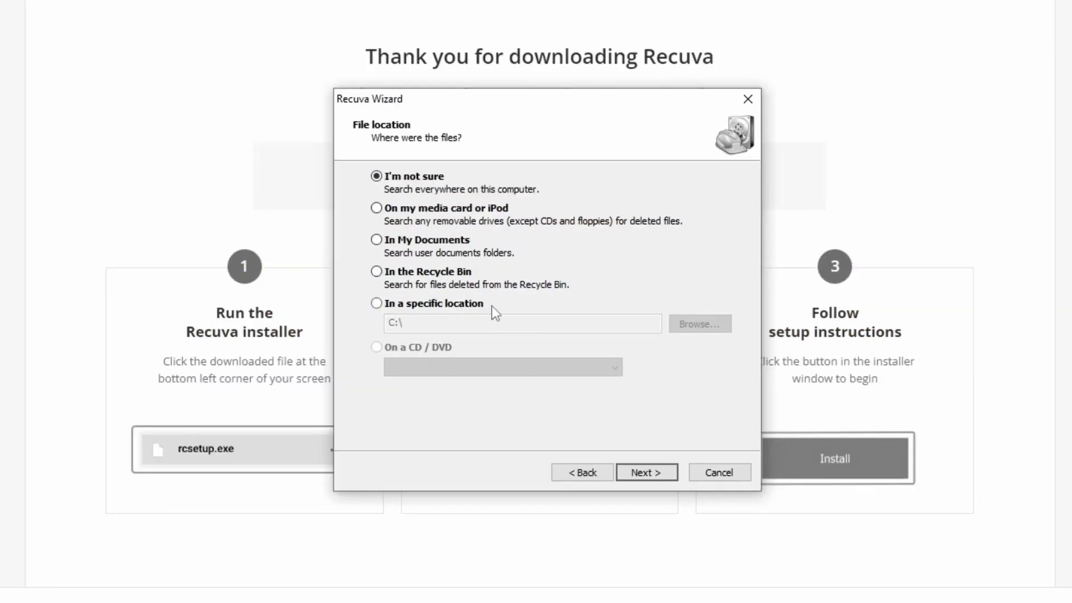
Set the file location to "I'm not sure" and start the search without Deep Scan
left_click(491, 306)
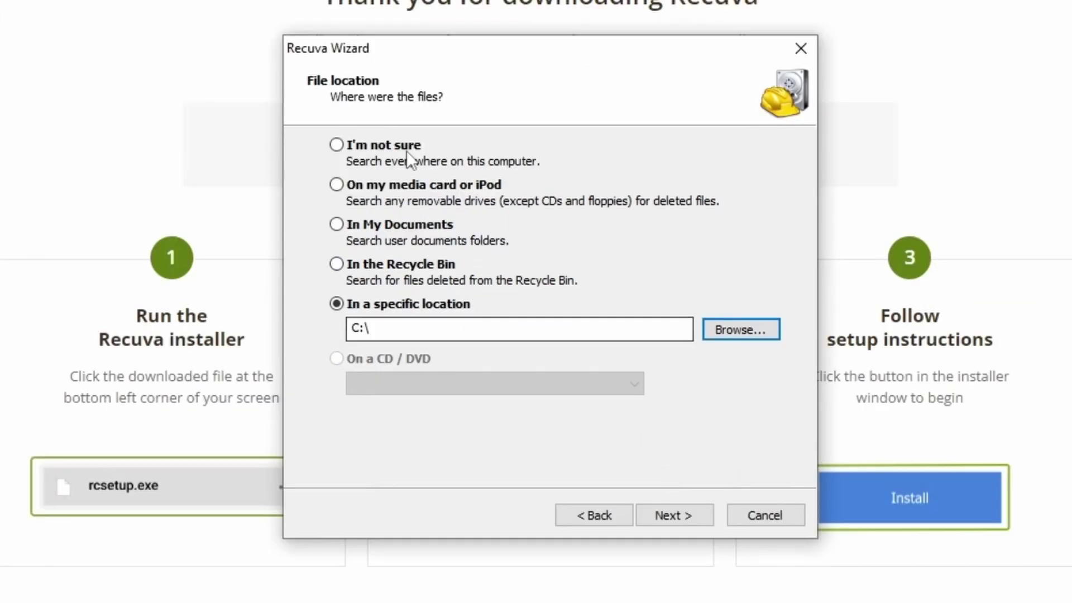
left_click(428, 173)
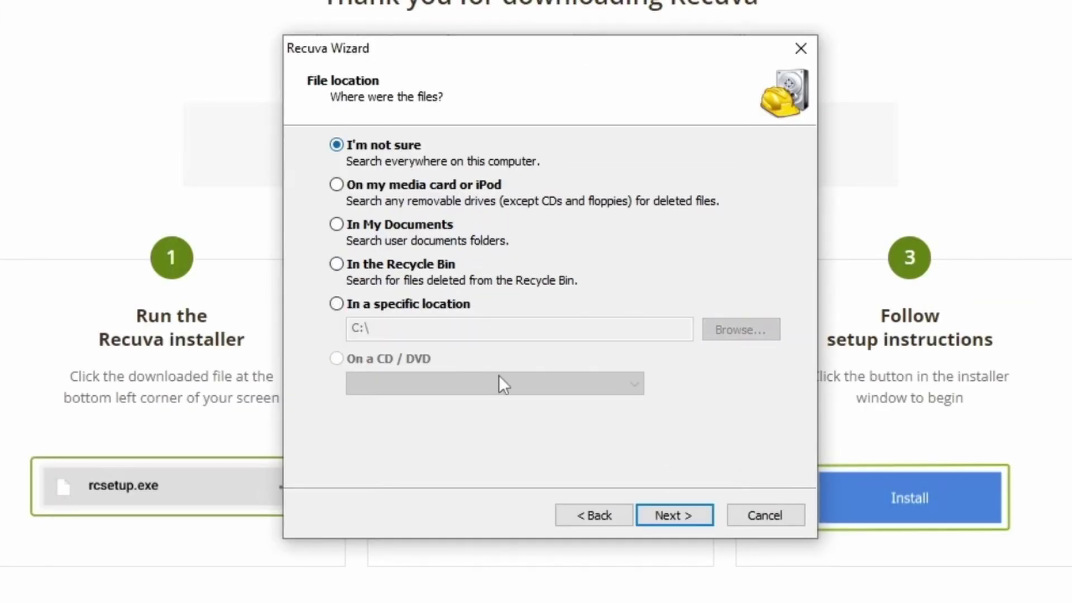
left_click(676, 517)
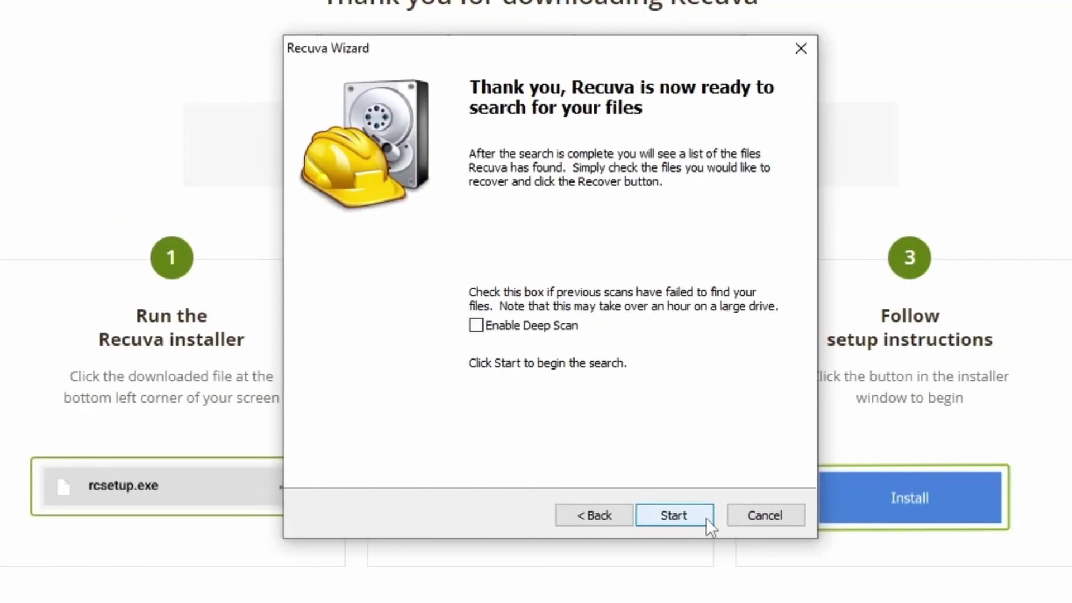
left_click(706, 518)
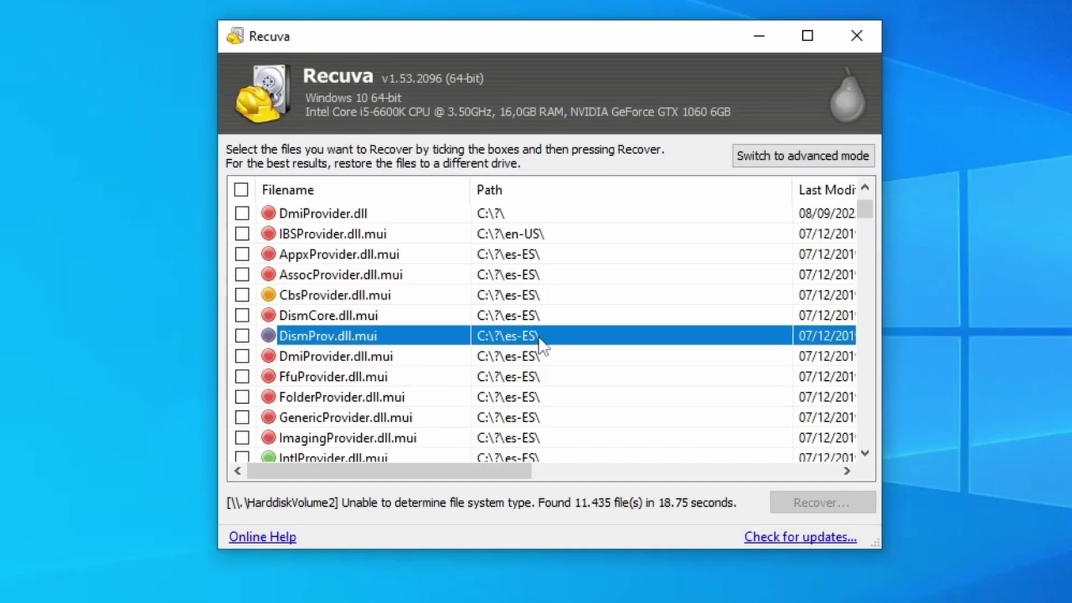
Look through the found files, checking their names, coloured recovery status markers and paths
scroll(538, 336, "down", 6)
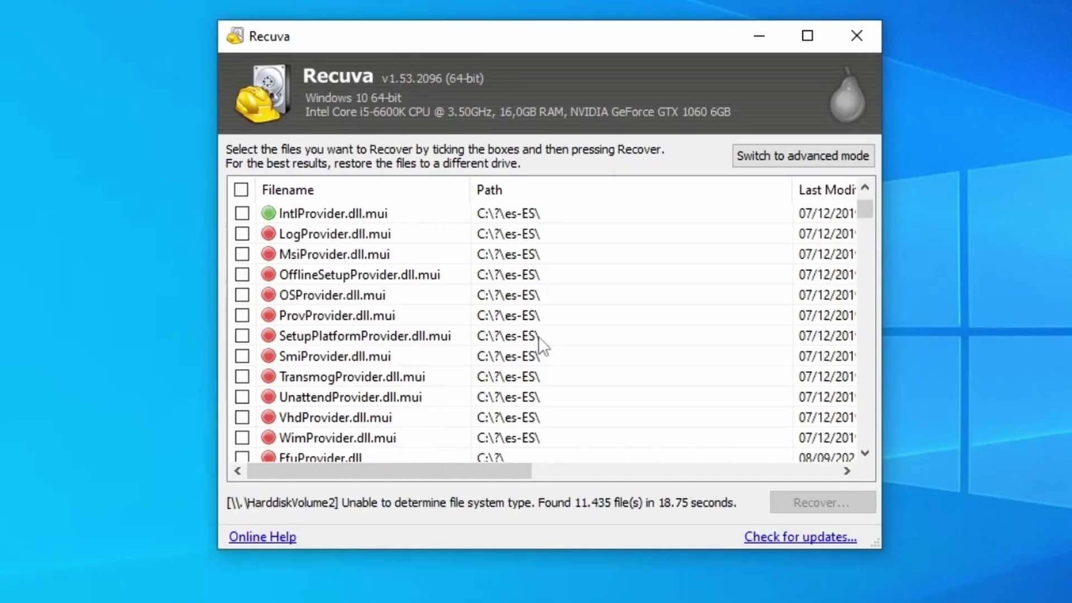
scroll(506, 357, "down", 2)
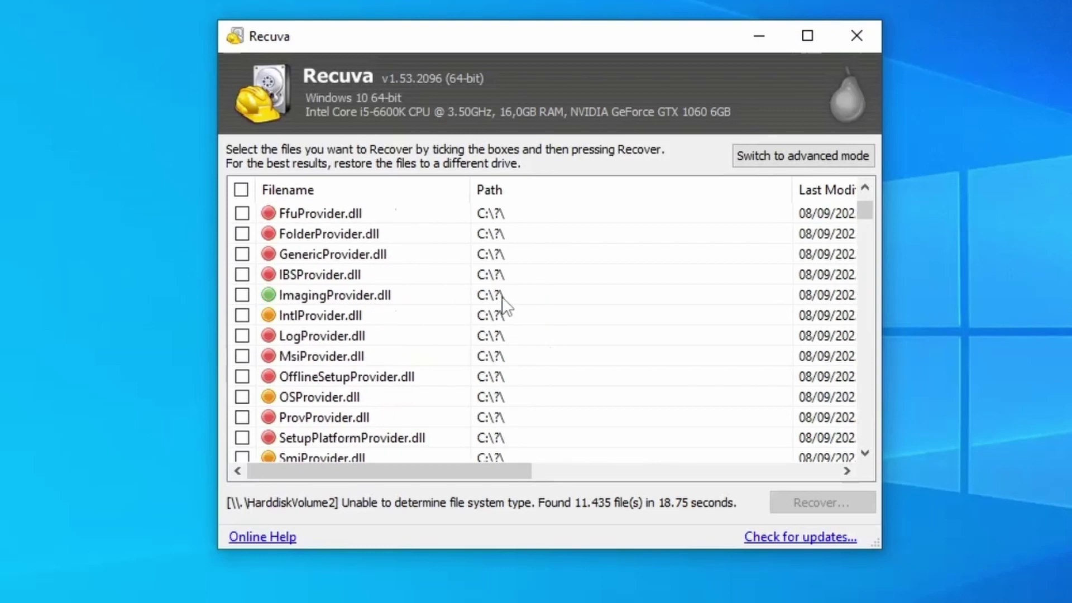
left_click(504, 256)
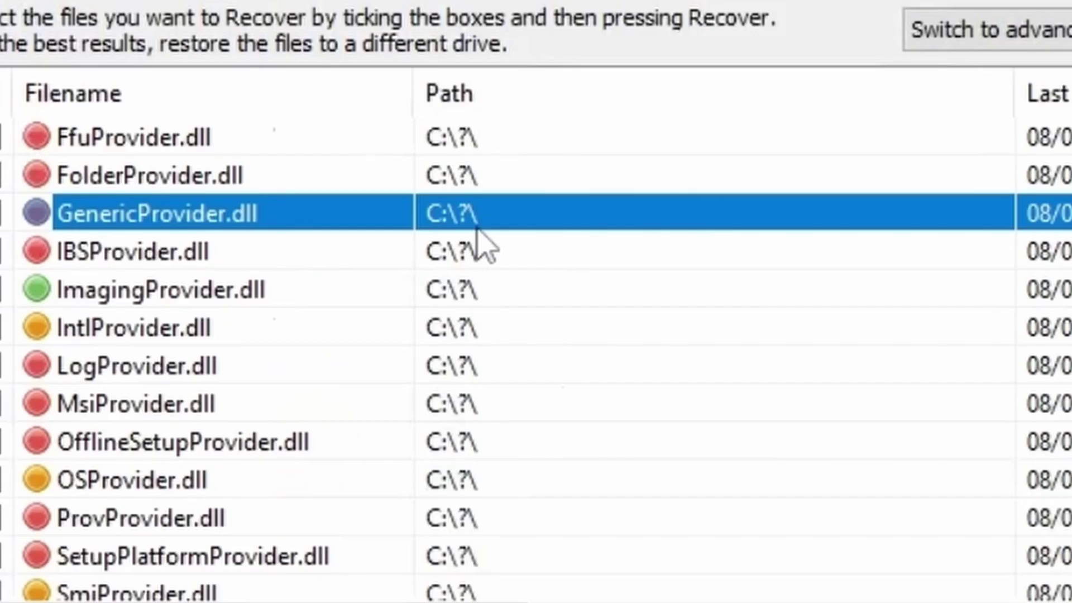
scroll(481, 240, "down", 15)
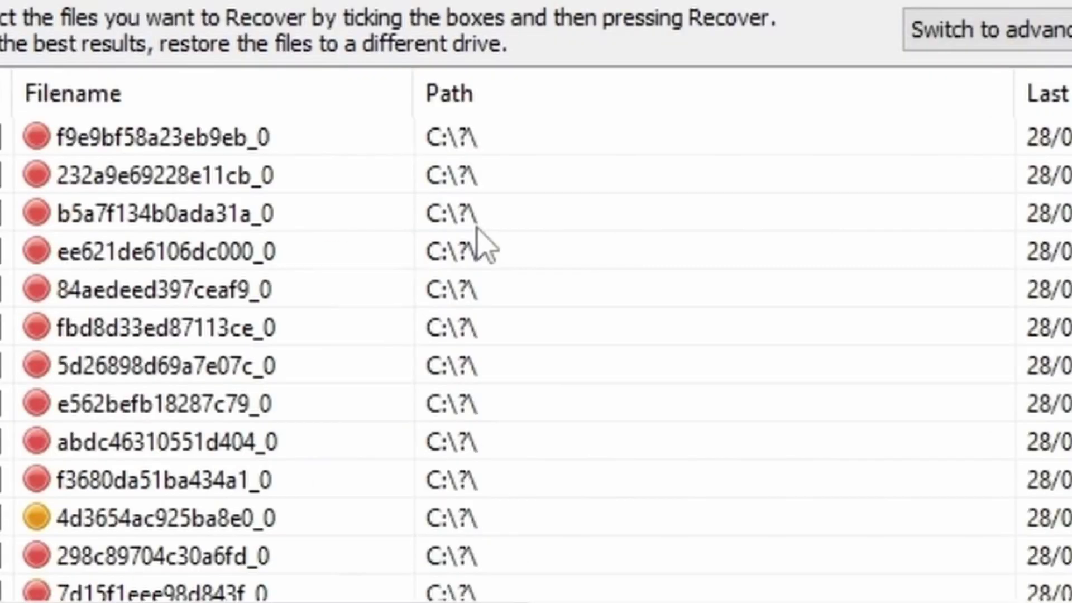
scroll(478, 232, "down", 5)
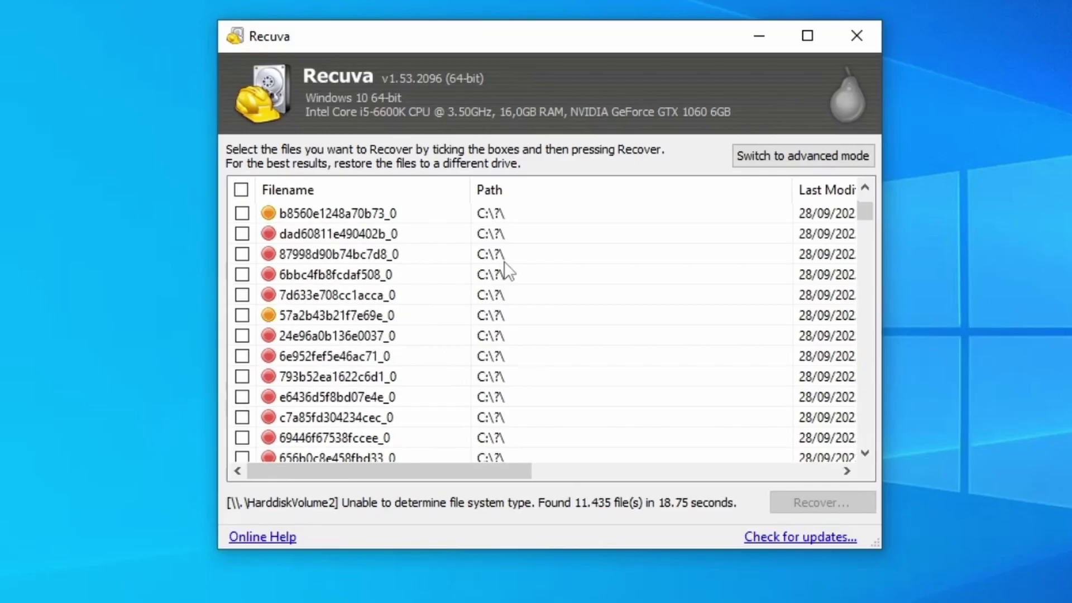
scroll(478, 231, "down", 5)
scroll(504, 262, "down", 4)
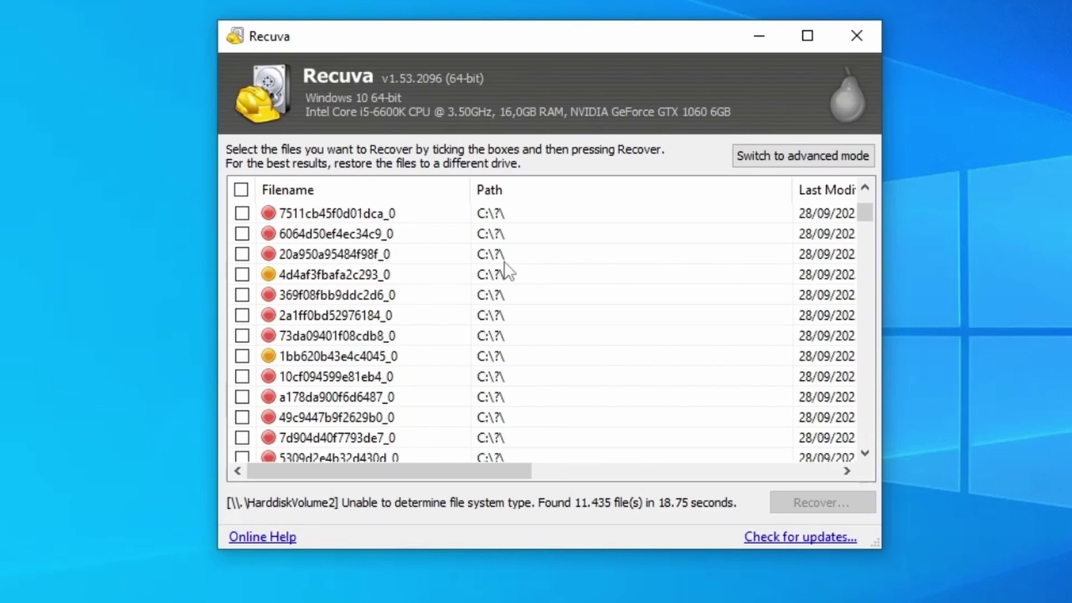
scroll(505, 262, "down", 10)
left_click(504, 261)
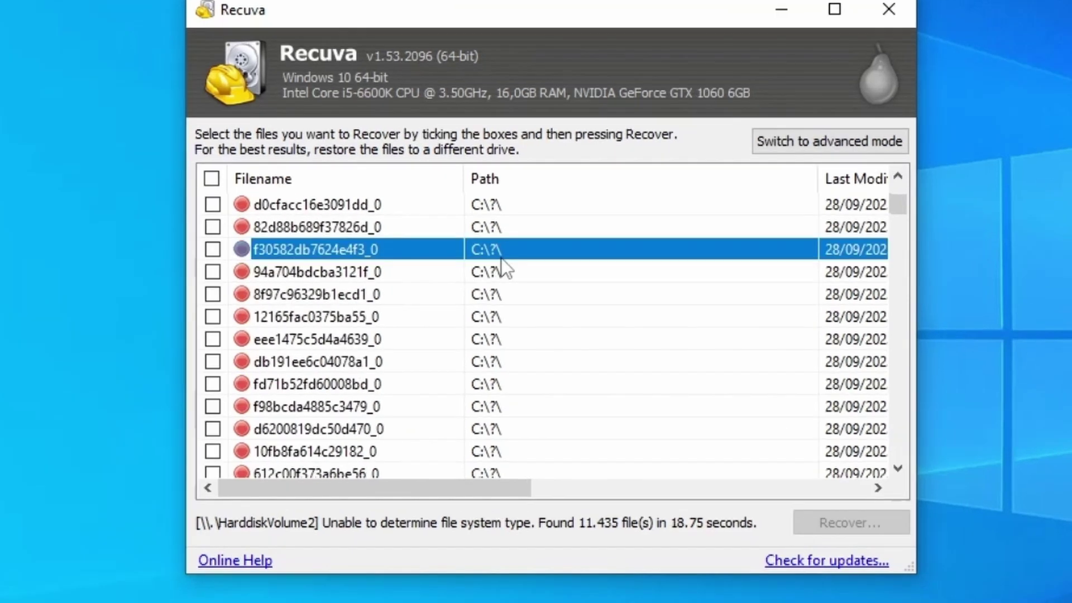
scroll(504, 261, "up", 5)
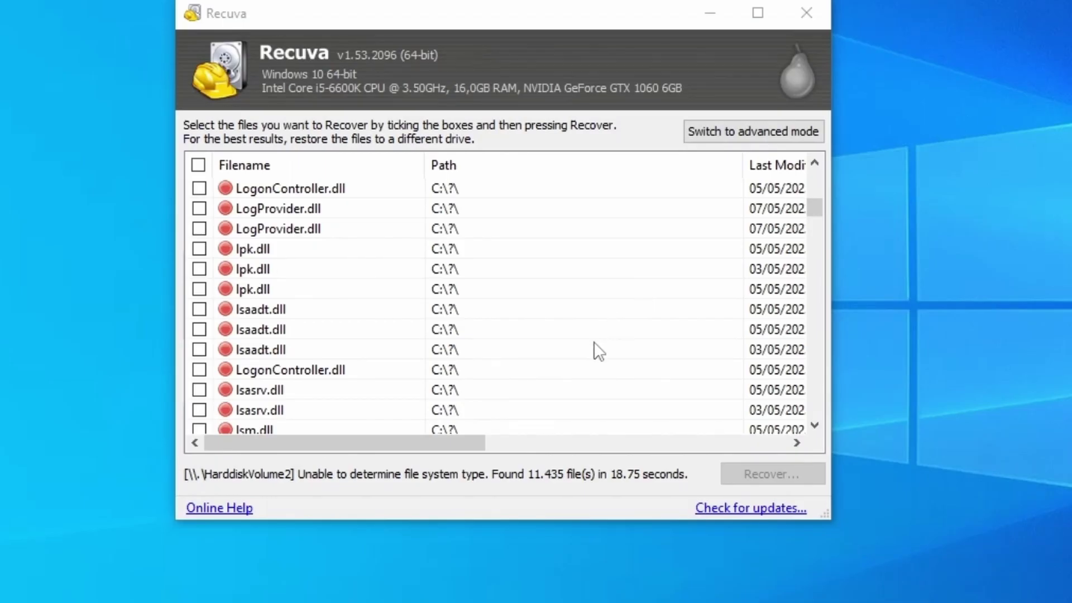
Examine the Last Modified, Size, State and Comment columns for the DLL files in the results
mouse_move(446, 441)
left_mouse_down()
mouse_move(521, 439)
mouse_move(443, 441)
left_mouse_up()
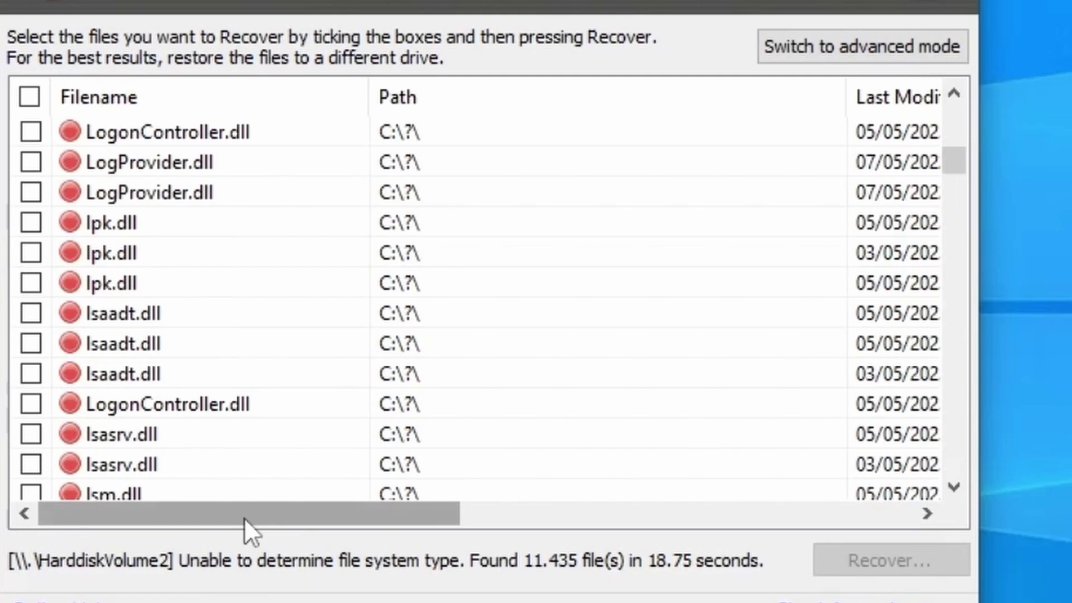
left_click_drag(245, 518, 270, 556)
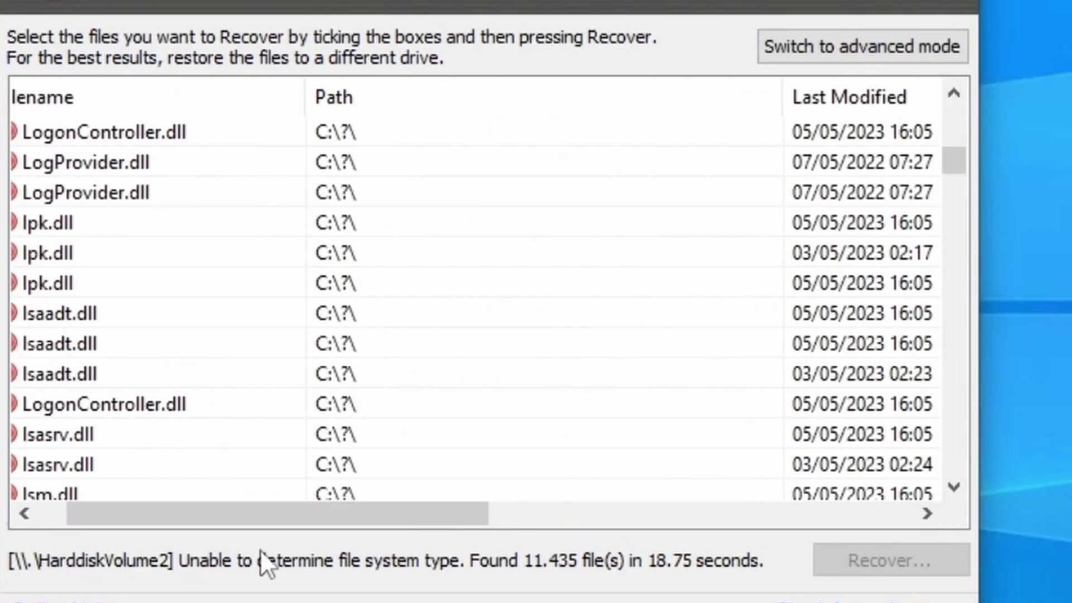
left_click_drag(280, 519, 250, 519)
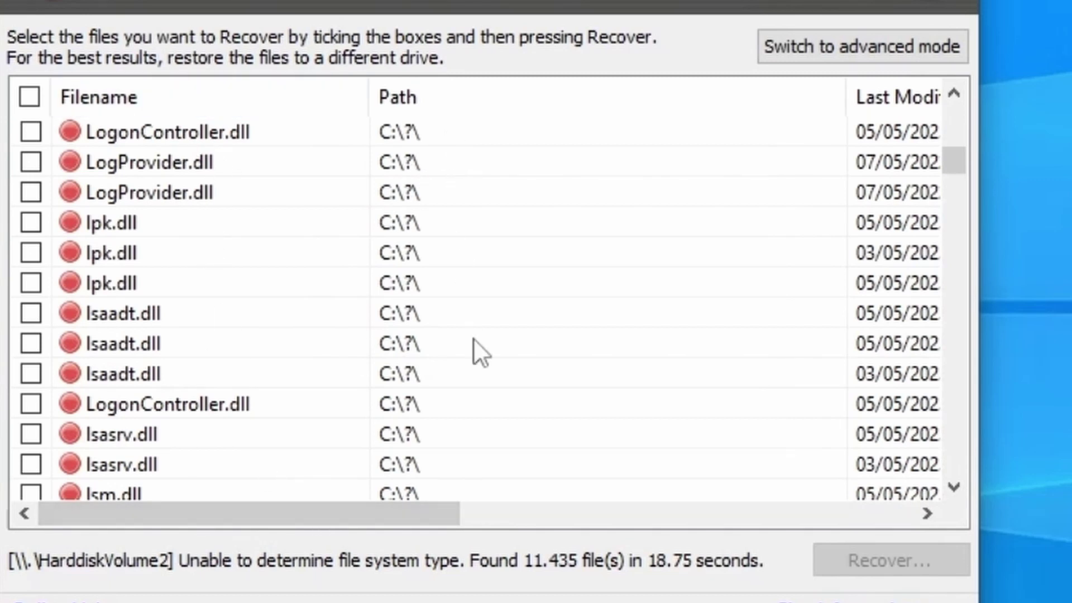
left_click_drag(455, 513, 656, 510)
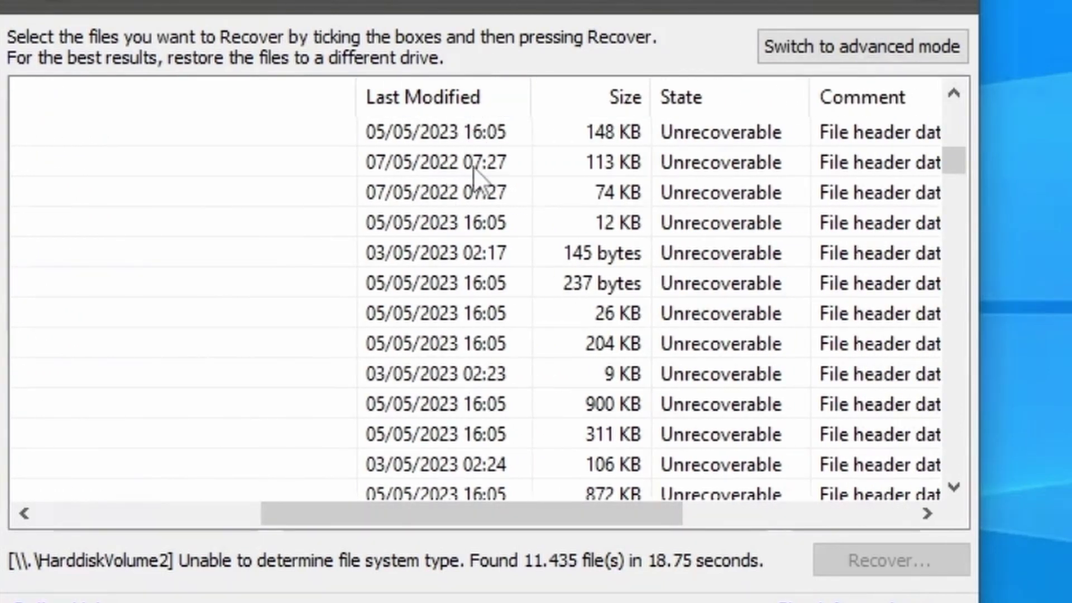
left_click_drag(455, 513, 160, 538)
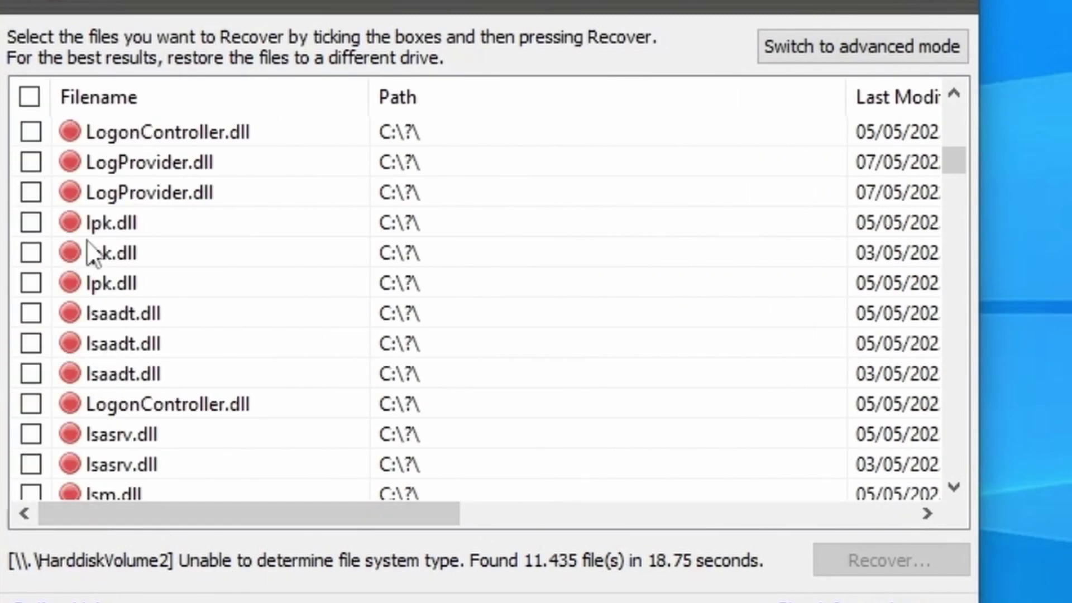
left_click_drag(186, 524, 649, 480)
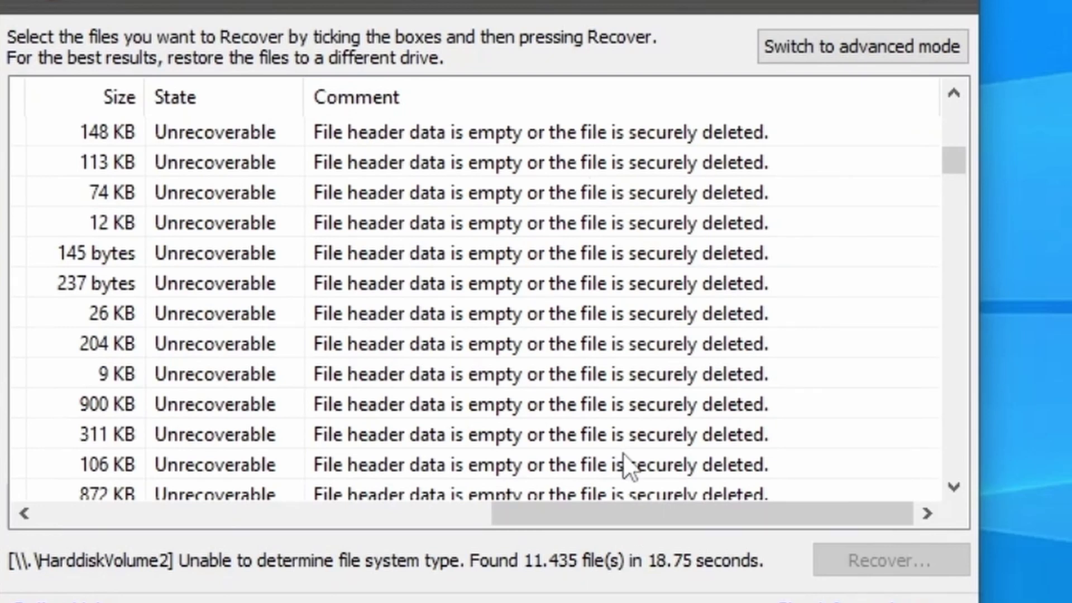
left_click_drag(627, 514, 72, 505)
Find the msftedit.dll and msxml6r.dll entries with a known WindowsApps path and highlight each in turn
scroll(328, 270, "down", 10)
scroll(262, 255, "down", 5)
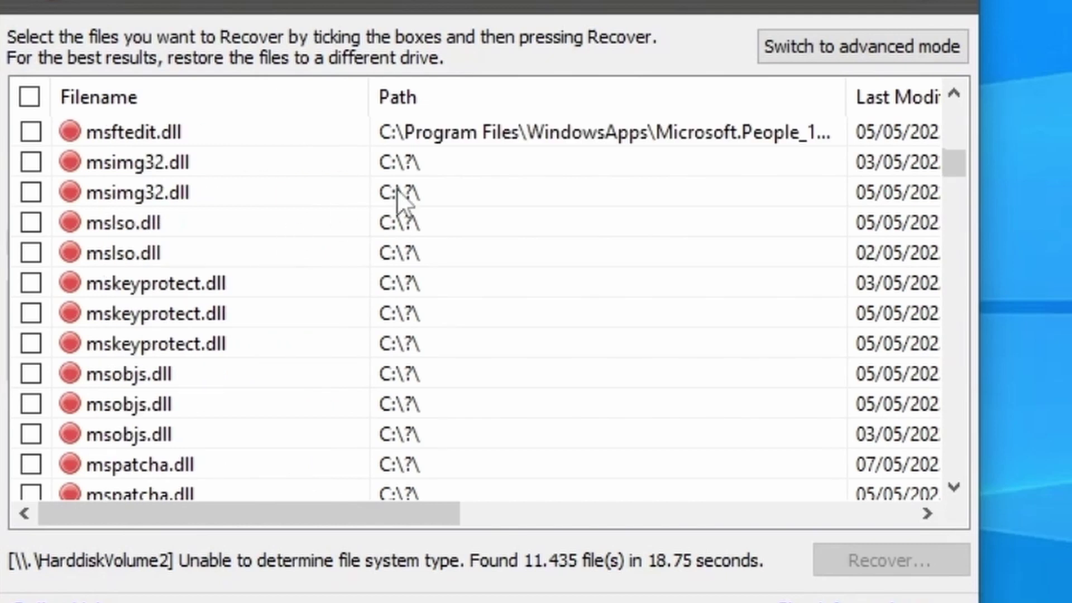
left_click(572, 143)
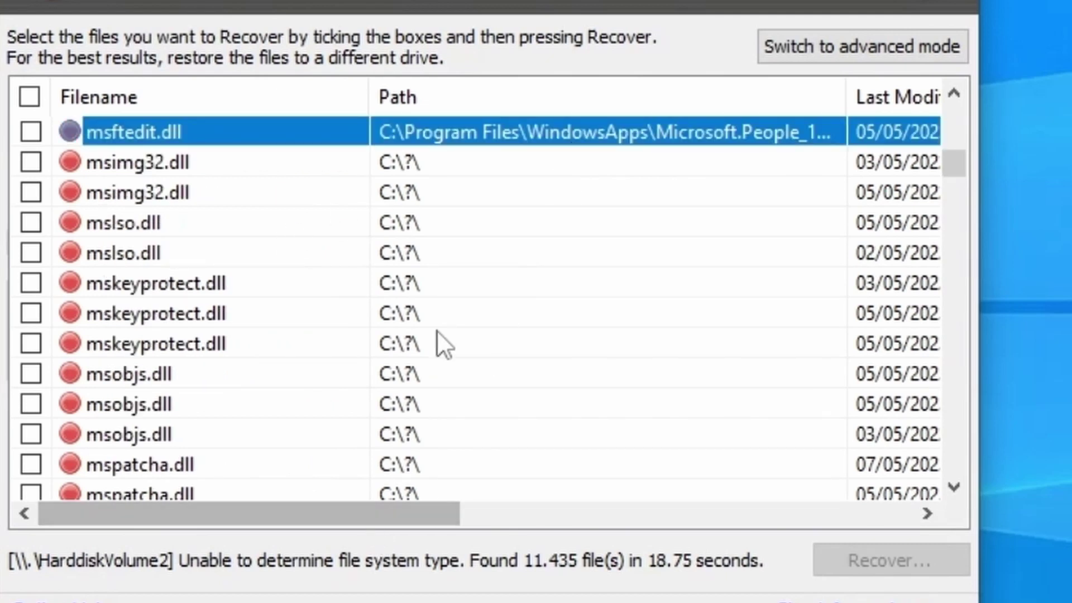
scroll(437, 330, "down", 10)
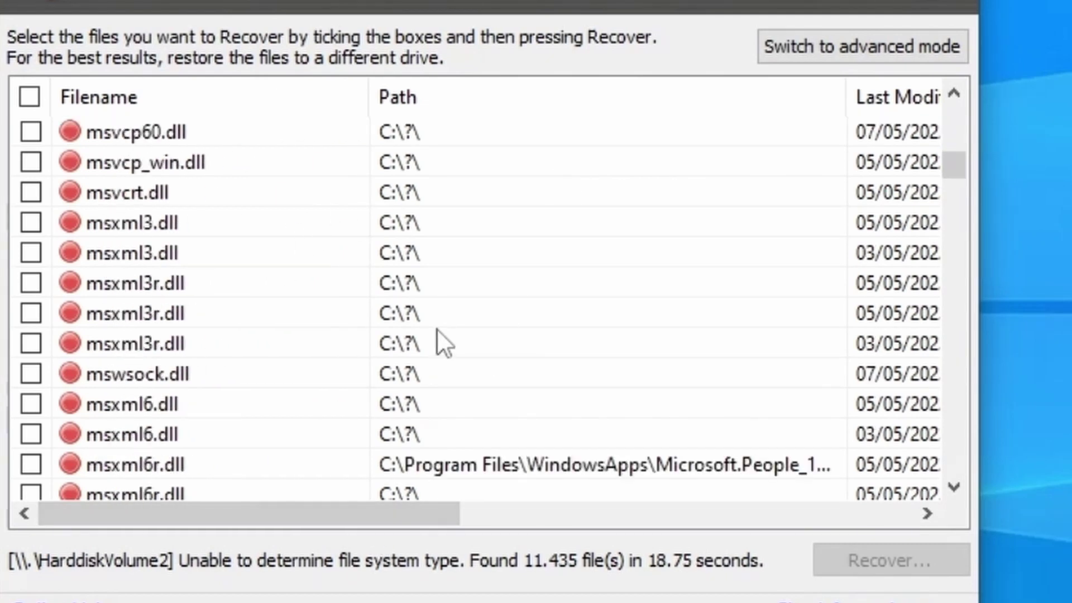
scroll(437, 330, "down", 1)
left_click(477, 380)
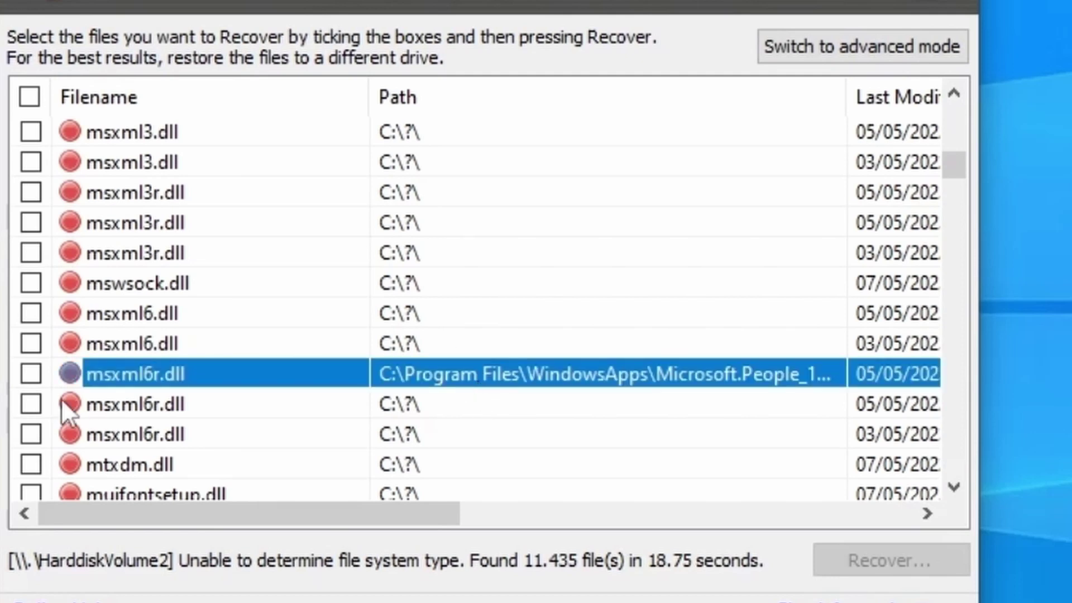
Find the rastls.dll entry with a known WindowsApps path further down the results and highlight it
scroll(519, 396, "down", 20)
left_click(615, 193)
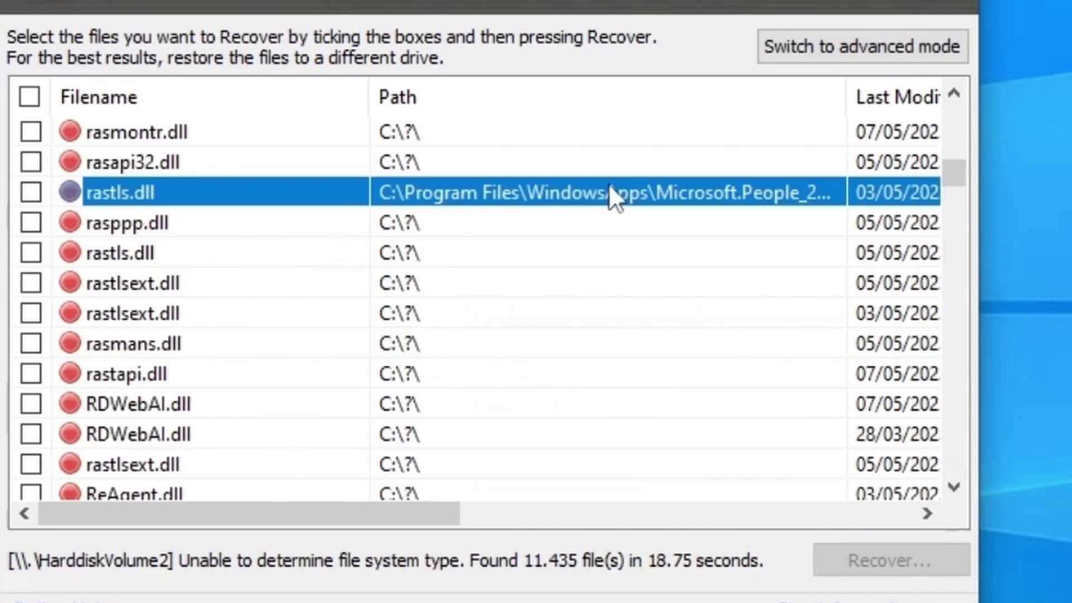
left_click_drag(422, 520, 268, 495)
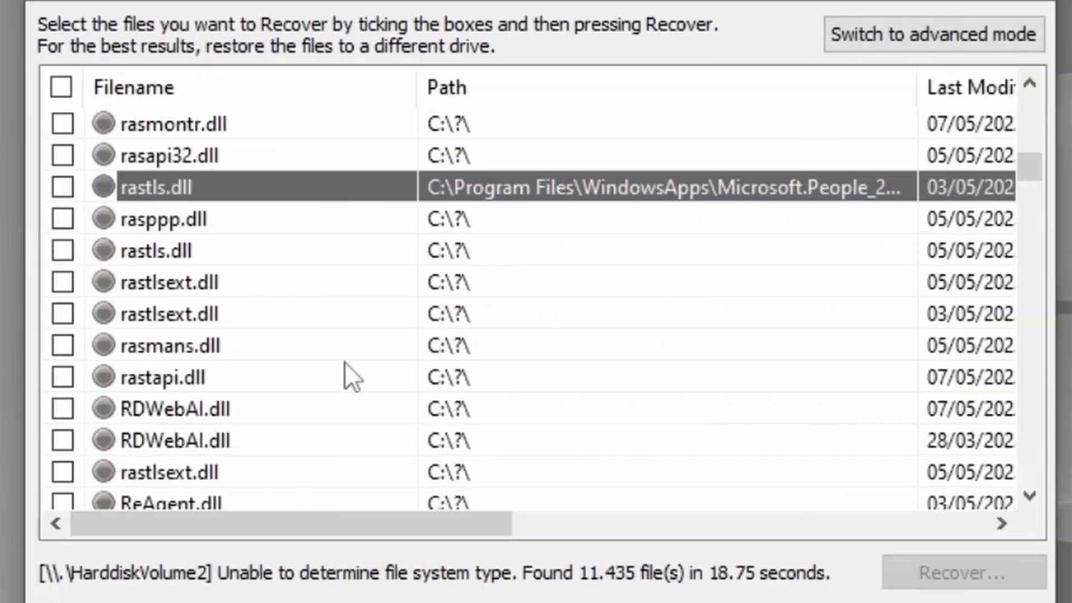
Sort the results by filename and finally by path, and look through the files from C:\Windows\Temp\_avg_\
left_click(282, 88)
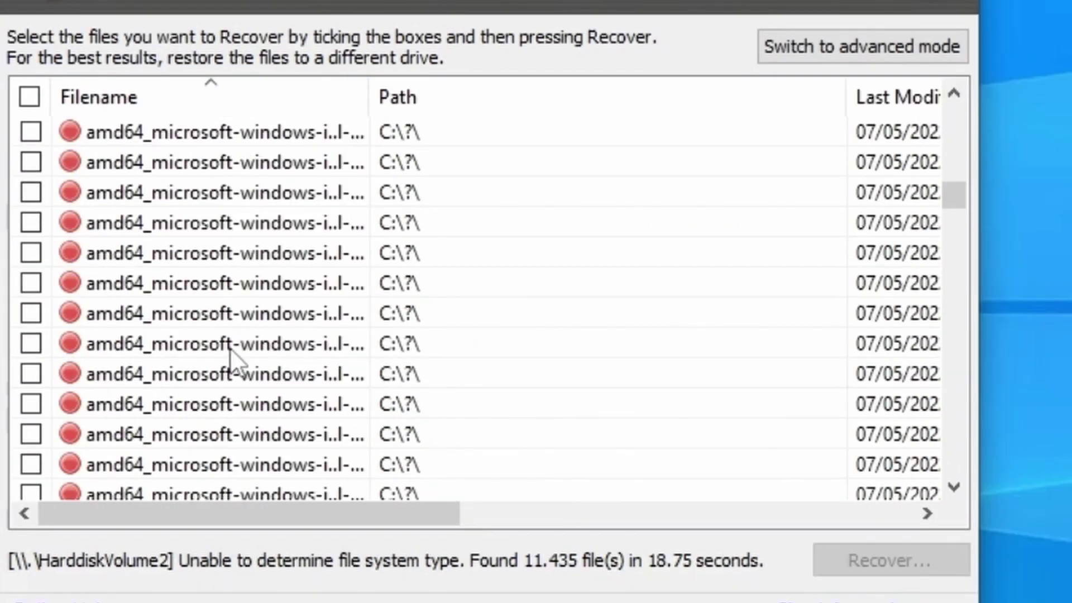
left_click_drag(984, 189, 969, 242)
left_click(486, 97)
scroll(486, 224, "up", 4)
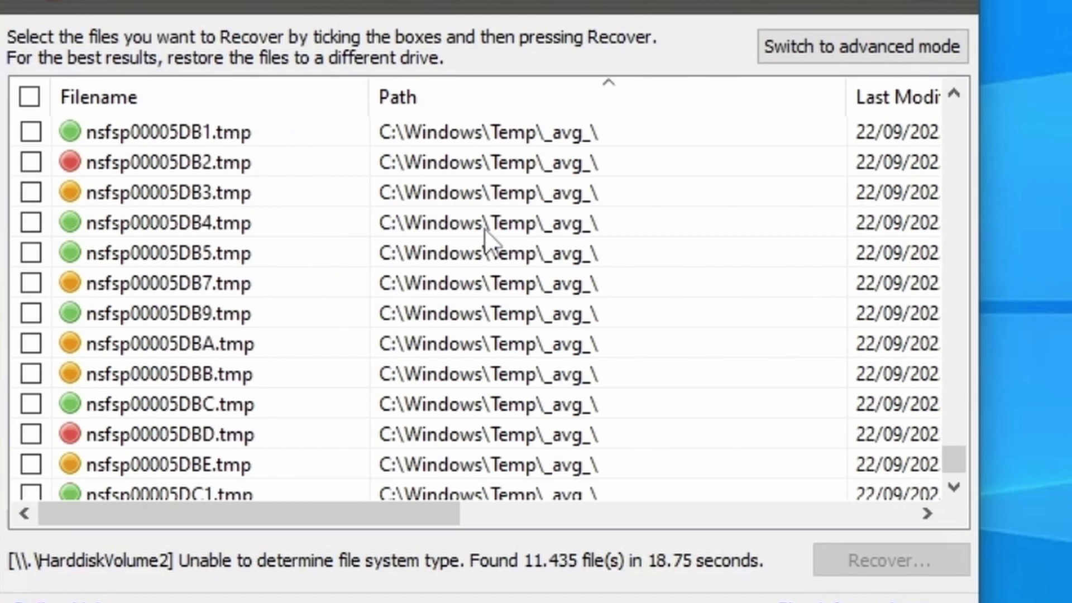
scroll(484, 229, "up", 4)
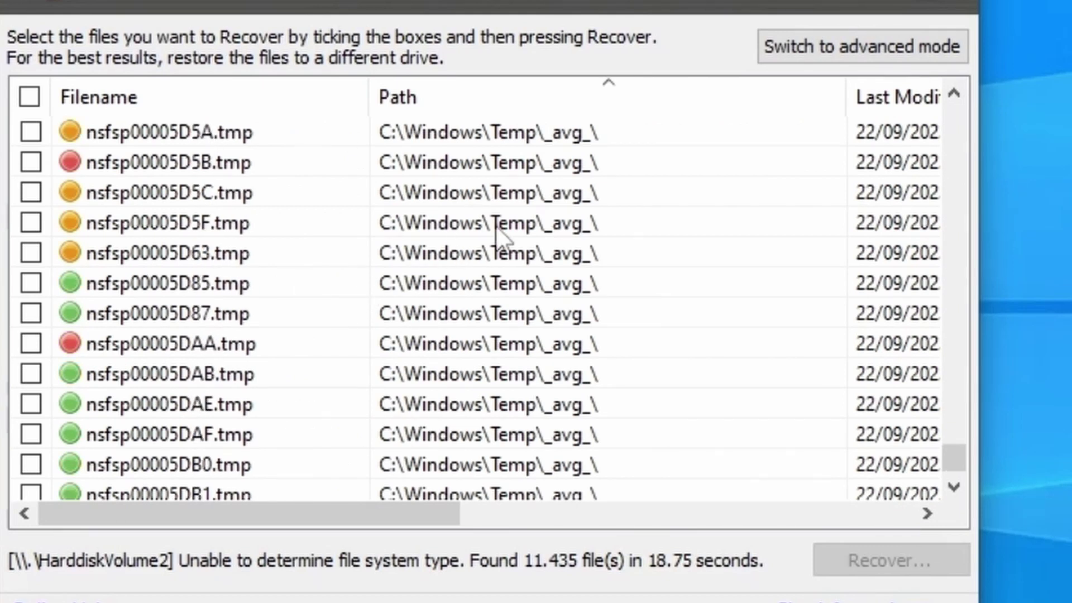
scroll(441, 263, "down", 8)
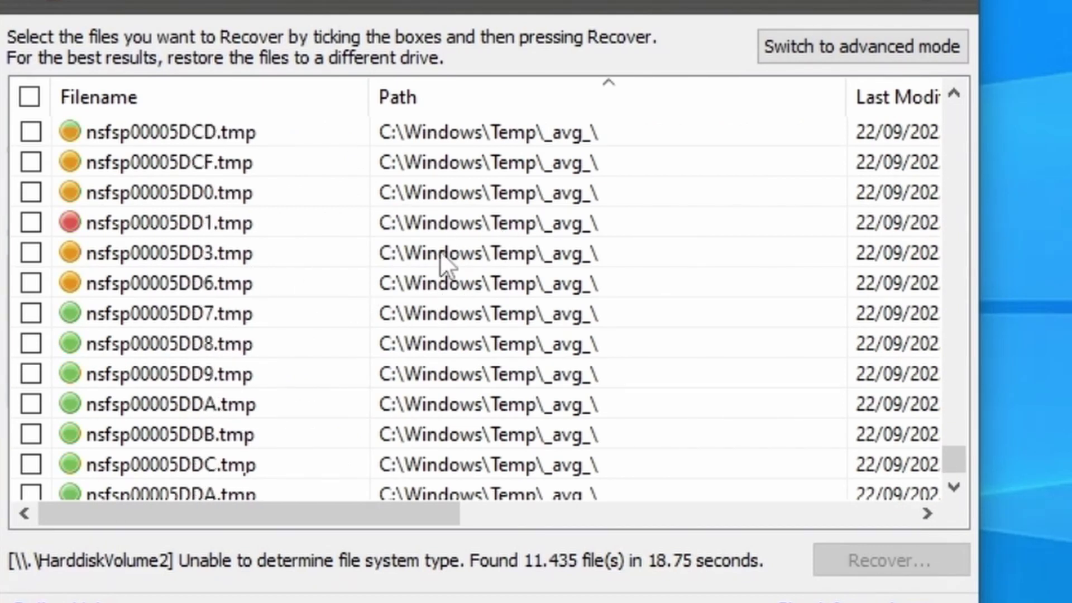
Highlight nsfsp00005DD7.tmp and the last entry, Screenshot_94.png in D:\Etiqueta_envio\, to check their recovery markers and paths
left_click(506, 306)
scroll(506, 306, "down", 2)
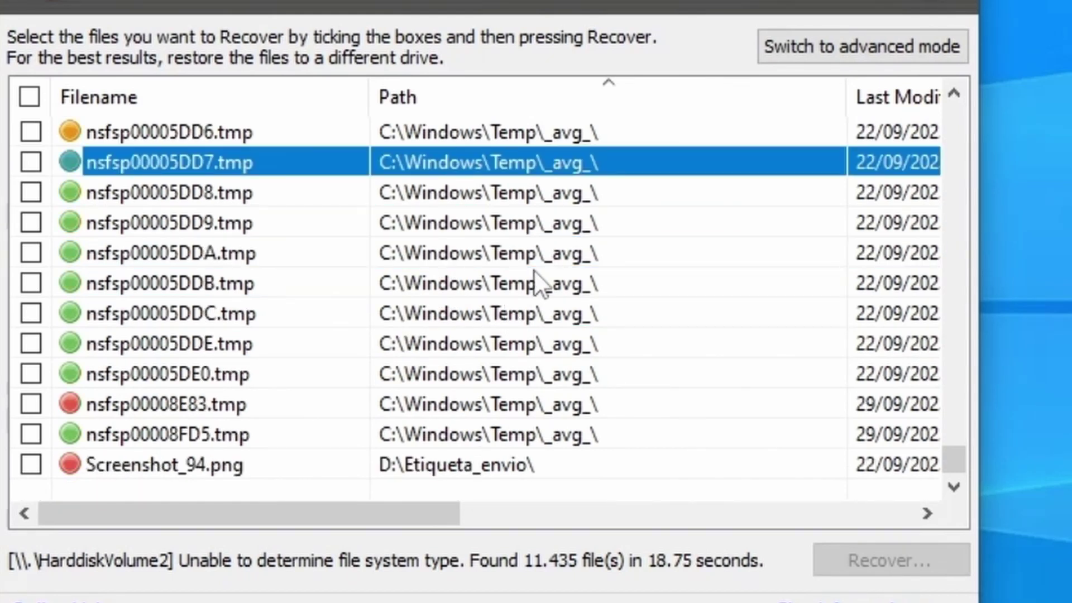
left_click(478, 476)
left_click_drag(416, 509, 283, 477)
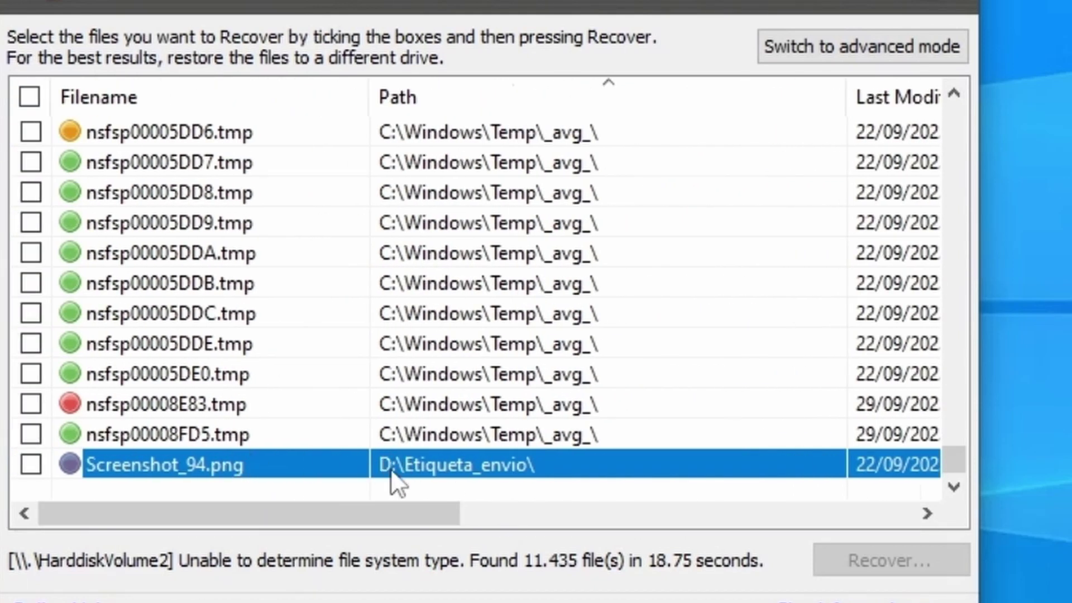
Highlight nsfsp00005DDA.tmp and examine the Last Modified, Size, State and Comment columns of the last files in the results
left_click_drag(240, 513, 290, 513)
left_click_drag(413, 509, 253, 445)
left_click(405, 248)
left_click_drag(382, 515, 722, 507)
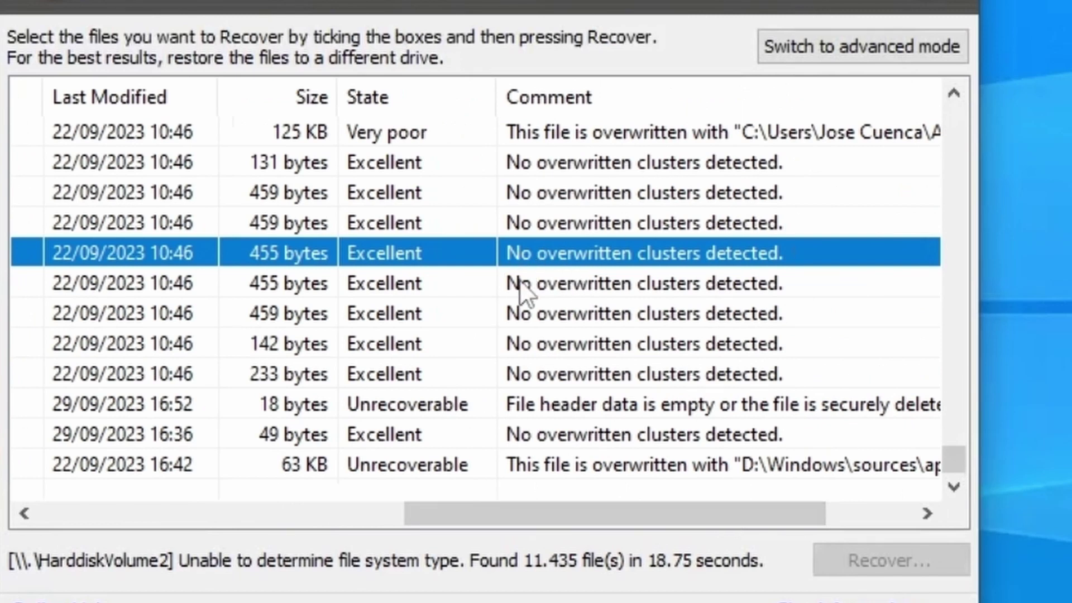
mouse_move(659, 521)
left_mouse_down()
mouse_move(327, 497)
mouse_move(650, 521)
left_mouse_up()
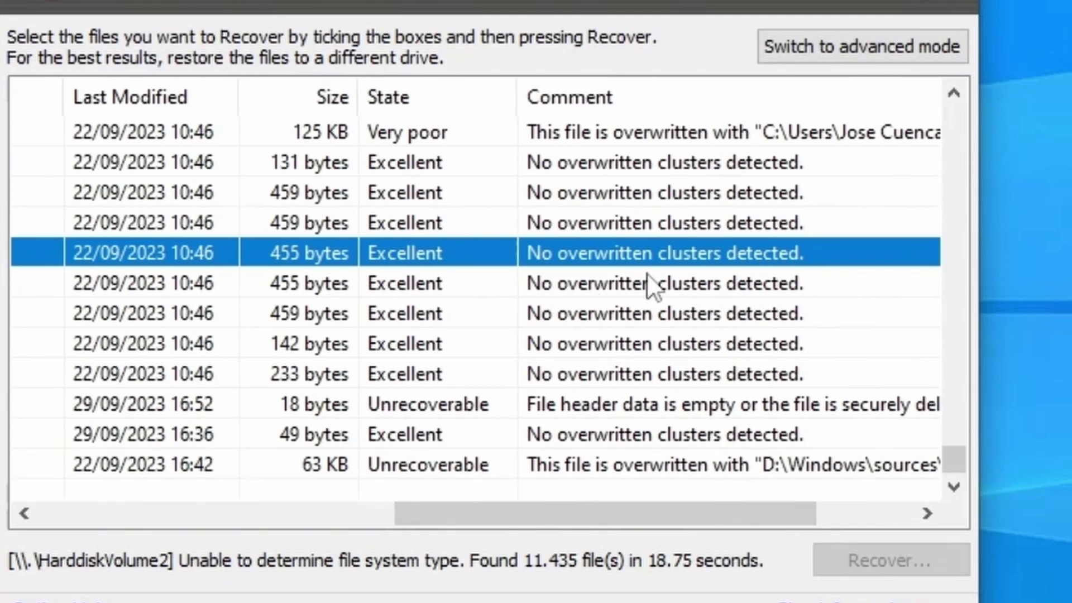
Go back to the amd64_dual files with unknown C:\?\ paths and review their names, recovery markers and dates
scroll(255, 438, "left", 5)
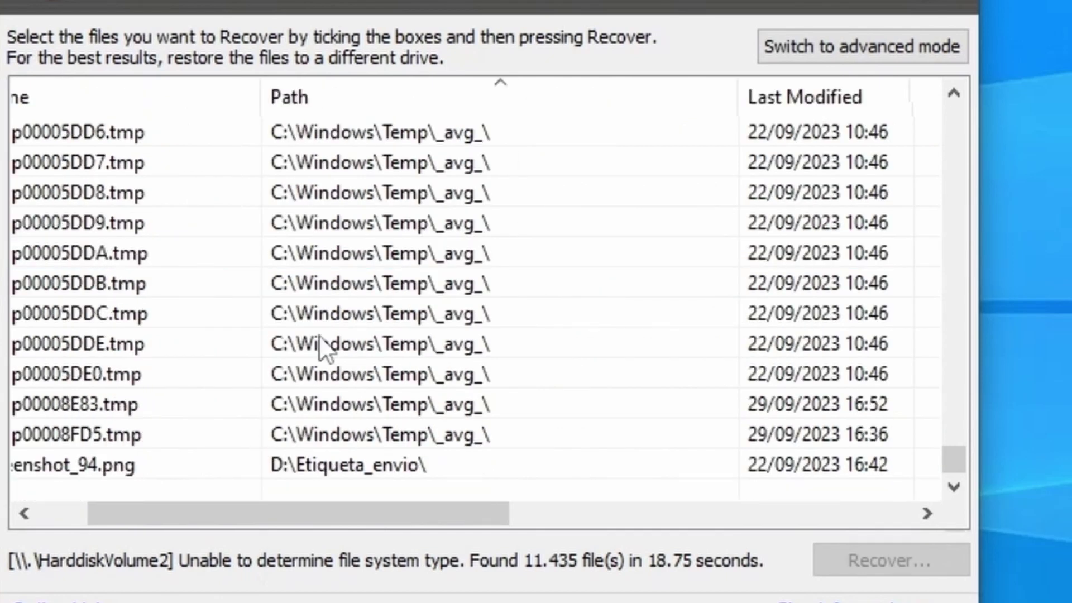
left_click_drag(958, 459, 846, 196)
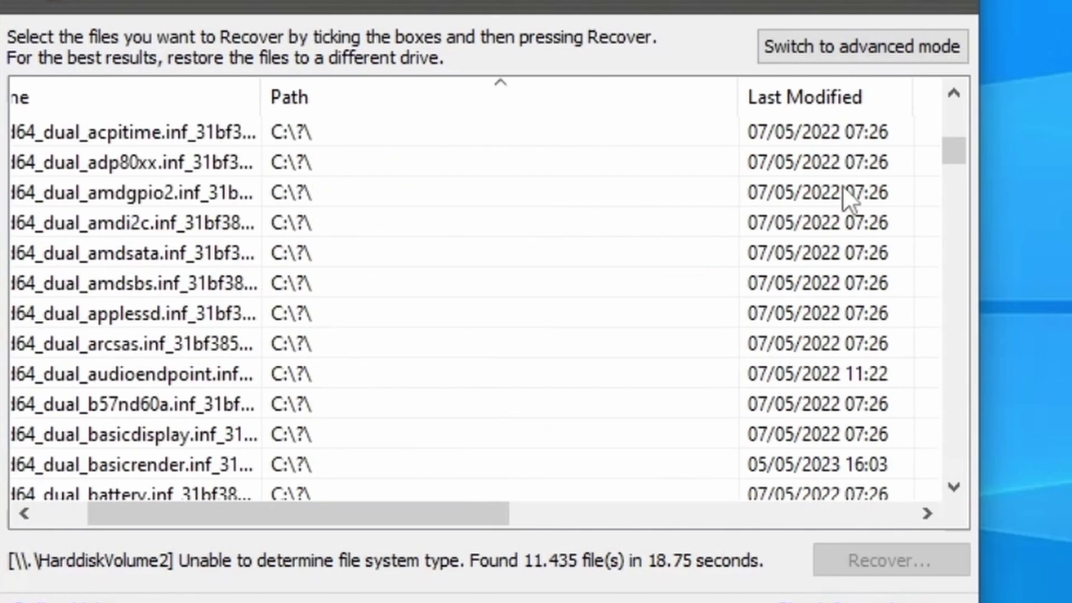
scroll(836, 183, "down", 20)
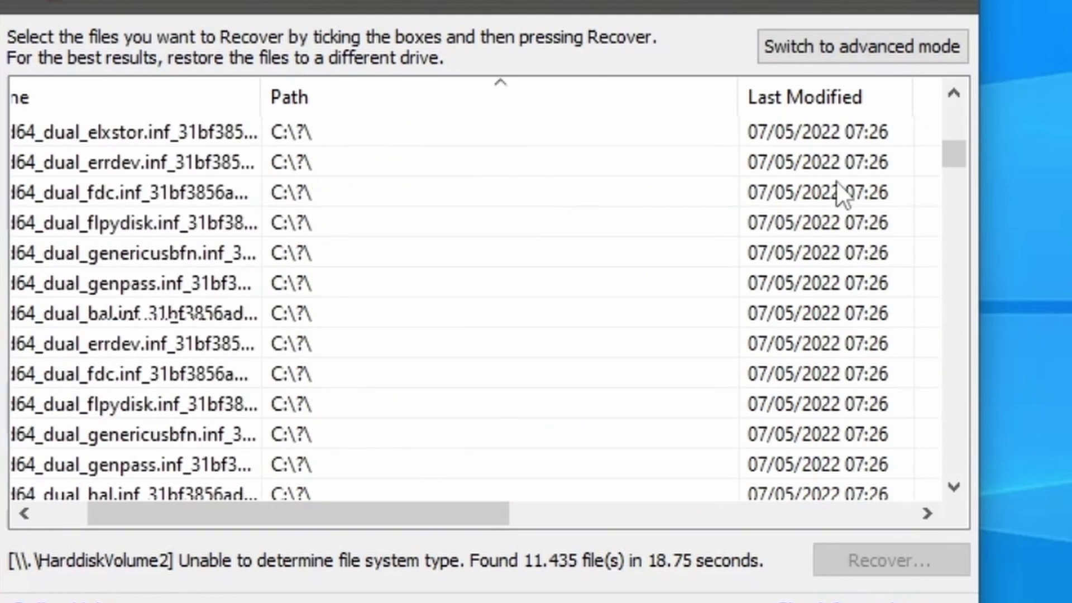
scroll(842, 194, "down", 15)
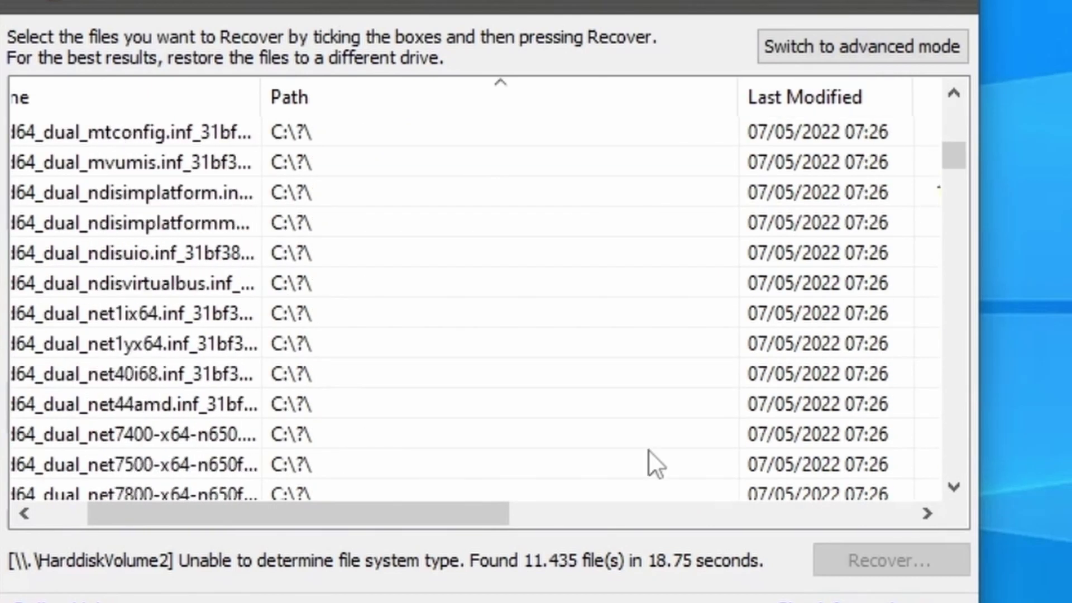
left_click_drag(420, 525, 371, 525)
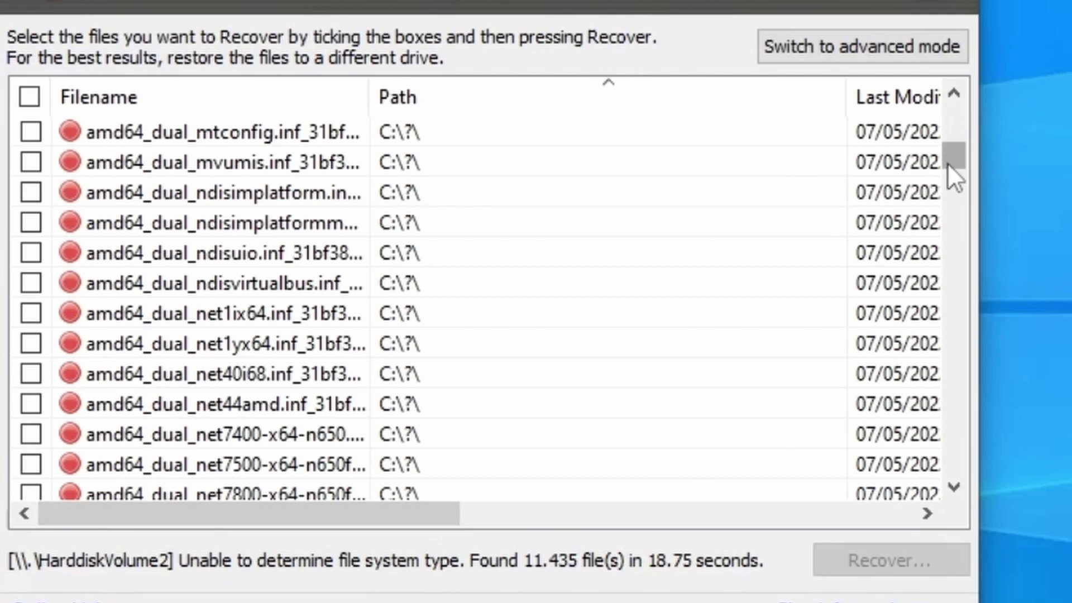
left_click_drag(948, 163, 965, 362)
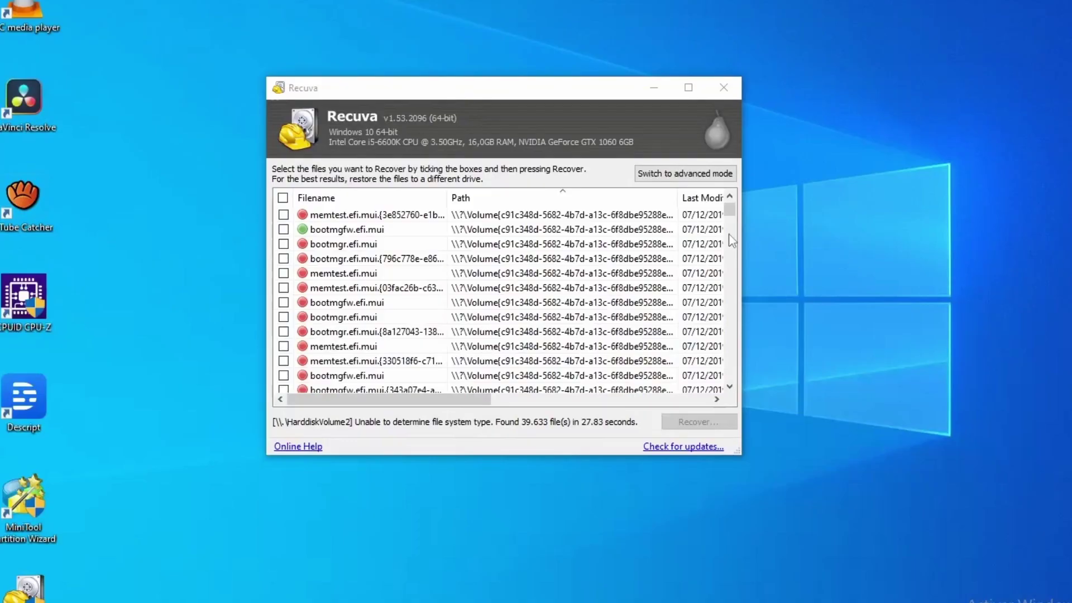
Try marking four individual boot files for recovery, followed by marking every found file at once
left_click(284, 229)
left_click(284, 244)
left_click(284, 258)
left_click(284, 288)
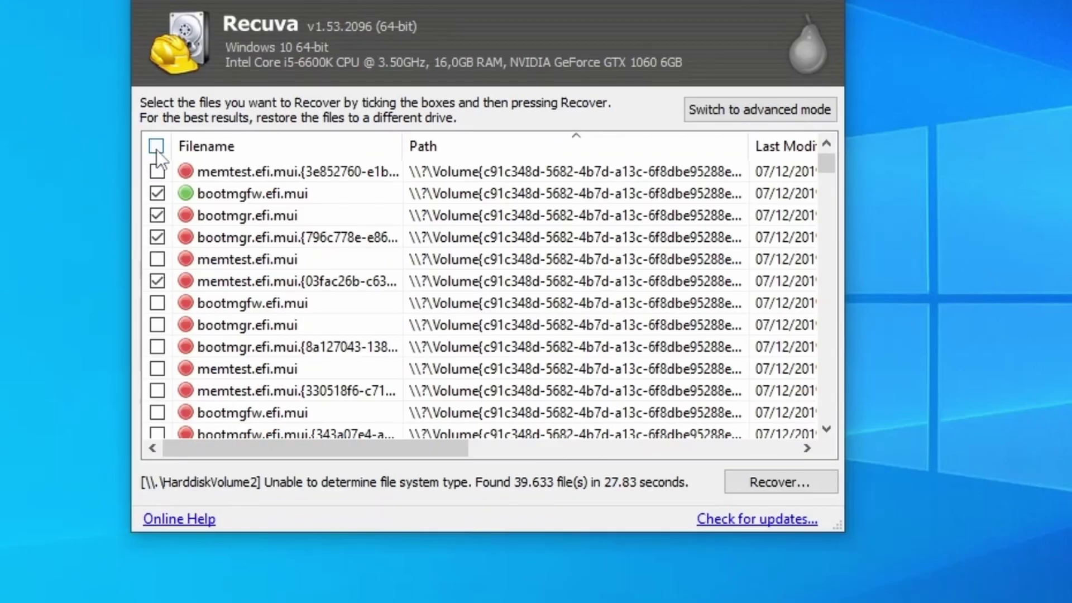
left_click(157, 147)
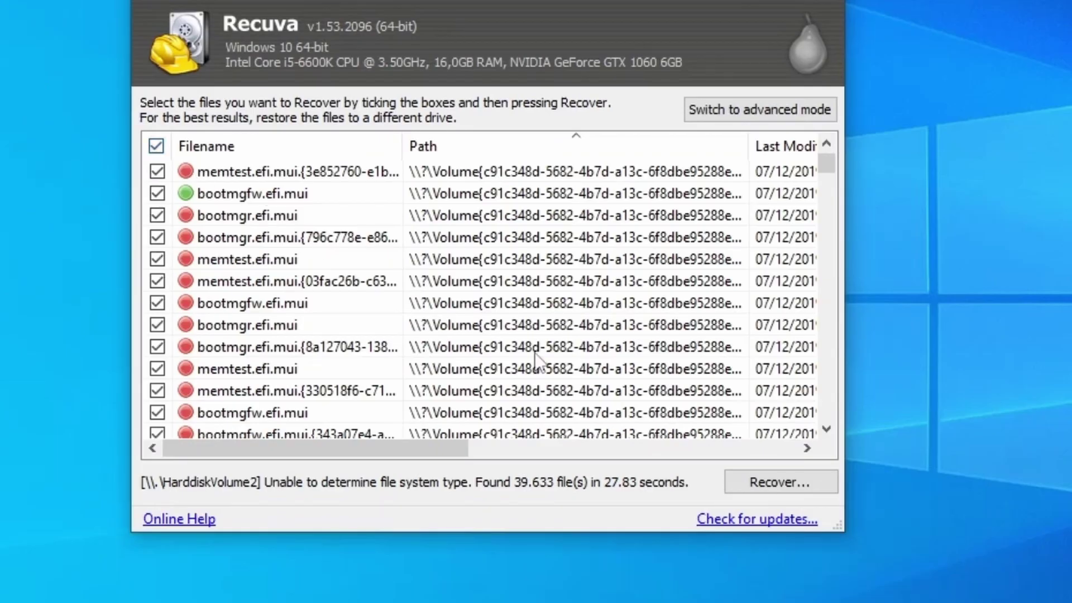
left_click(156, 147)
Mark the first bootmgfw.efi.mui, bootmgr.efi.mui, bootmgr.efi.mui.{796c778e… and memtest.efi.mui.{03fac26b… files for recovery
left_click(157, 194)
left_click(158, 215)
left_click(157, 237)
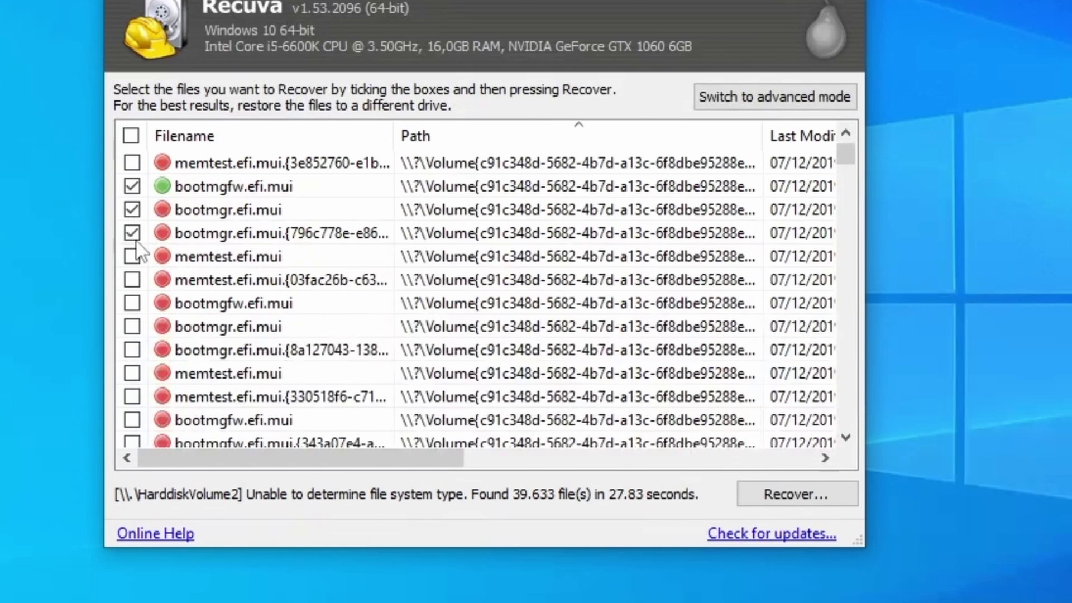
left_click(134, 280)
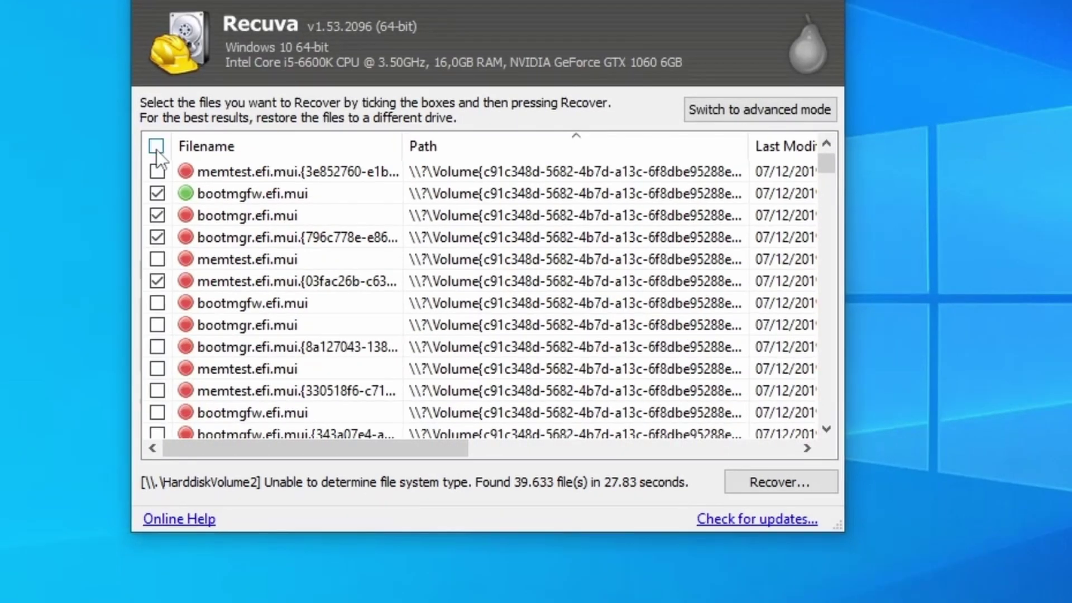
Mark all found files for recovery, look through the available recovery locations, and close the folder chooser without picking one
left_click(131, 136)
left_click(745, 487)
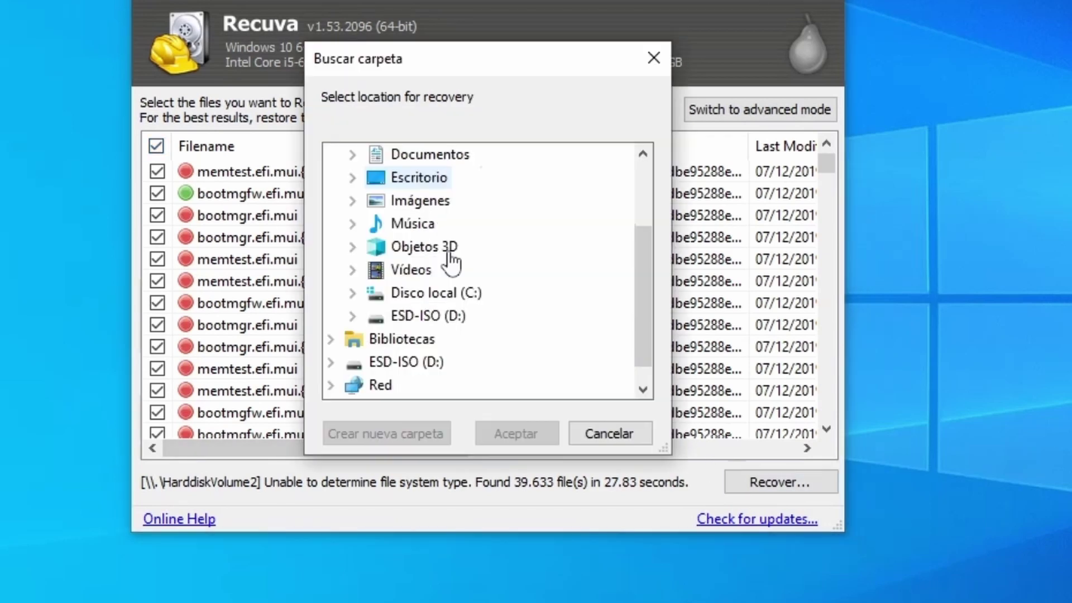
scroll(450, 259, "down", 1)
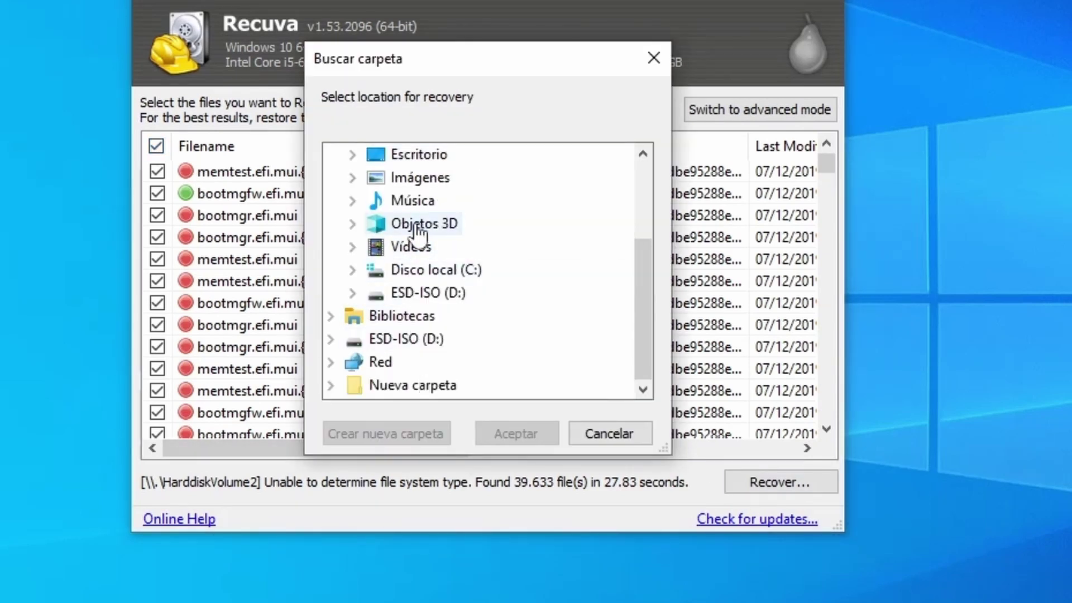
left_click(671, 63)
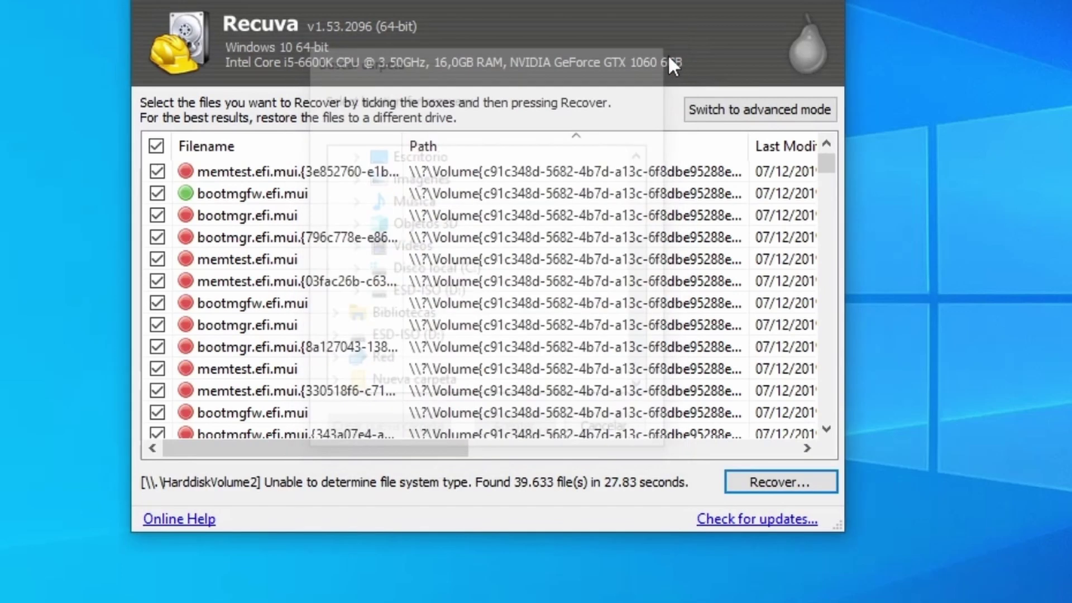
Clear the full selection and mark individual files instead, including memtest.efi.mui.{03fac26b…, bootmgfw.efi.mui, video (1080p).mp4 and a temporary file
left_click(157, 148)
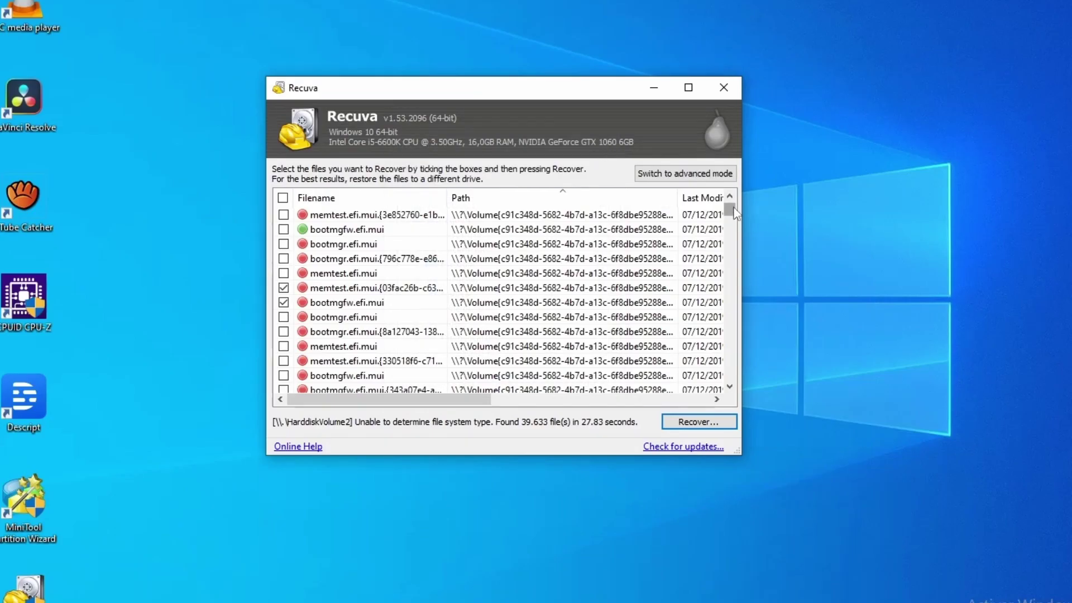
scroll(170, 411, "down", 10)
left_click(170, 411)
left_click(284, 376)
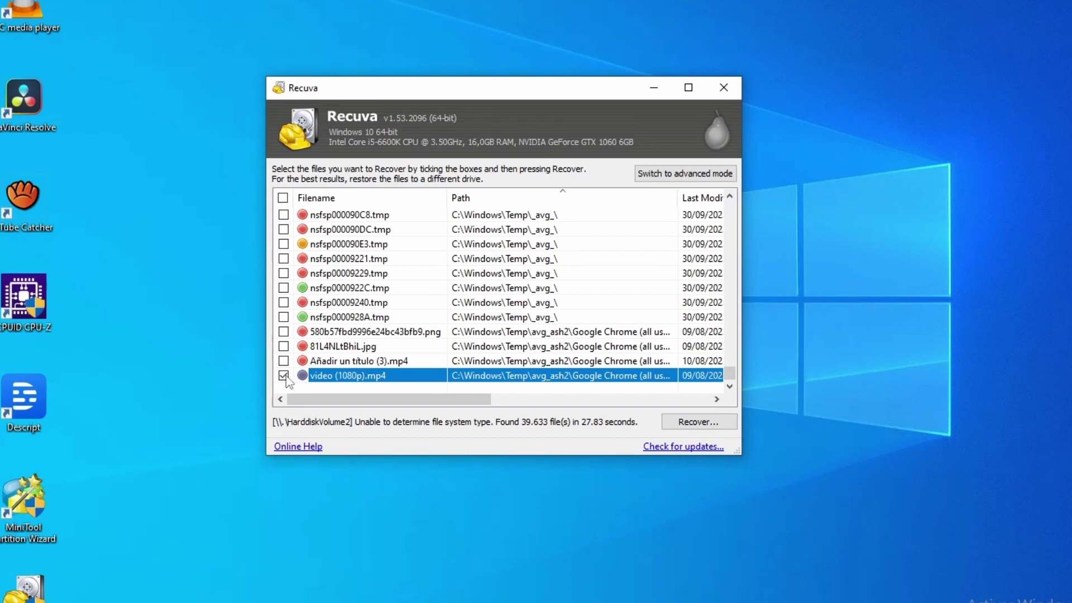
scroll(286, 379, "up", 10)
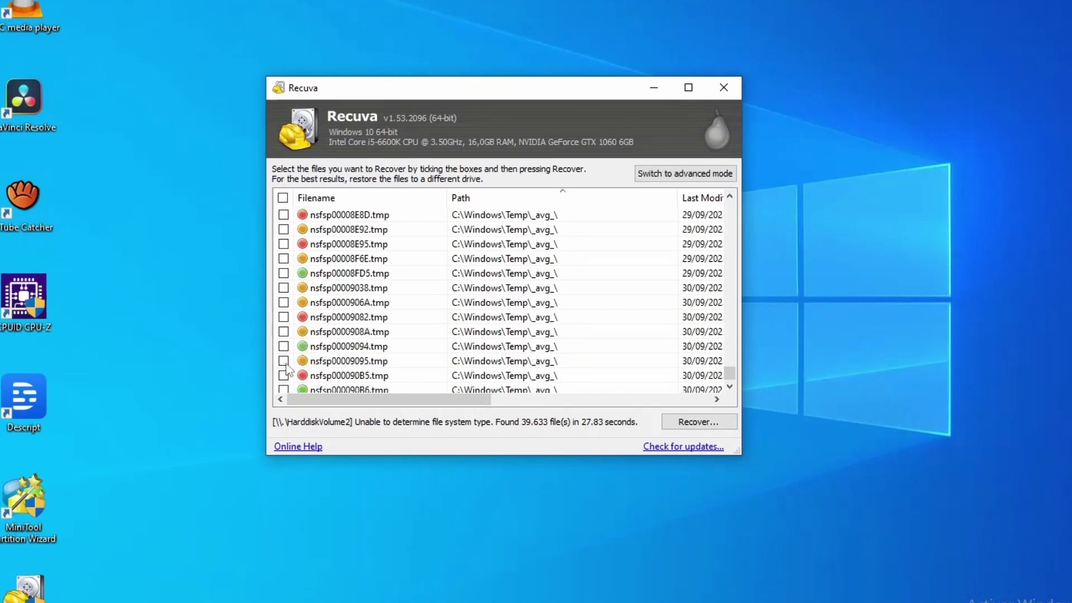
left_click(283, 346)
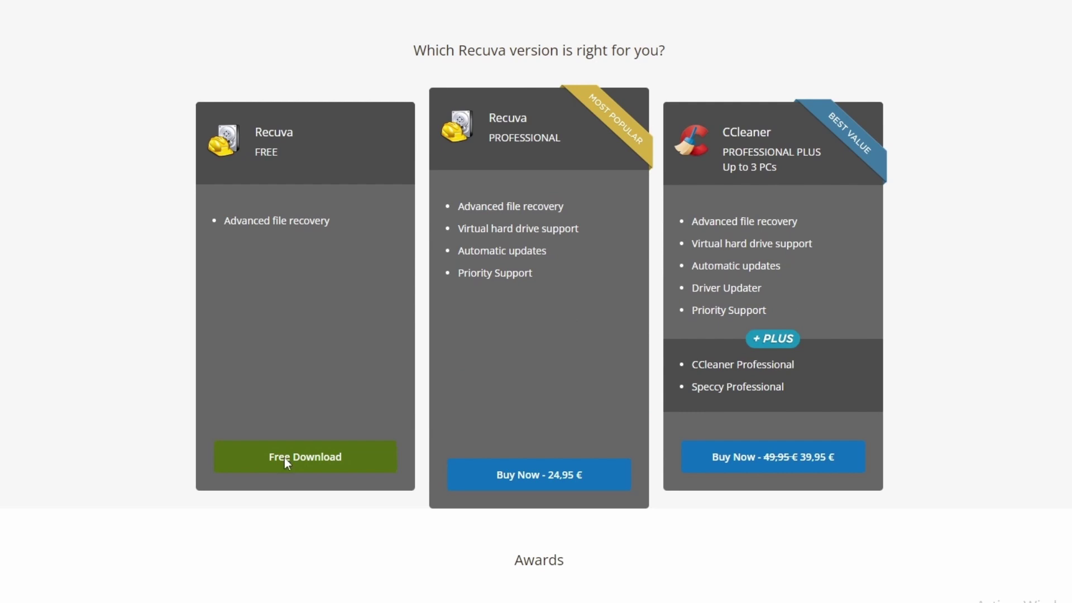
Download the free version of Recuva from the CCleaner website
left_click(285, 459)
scroll(314, 382, "down", 2)
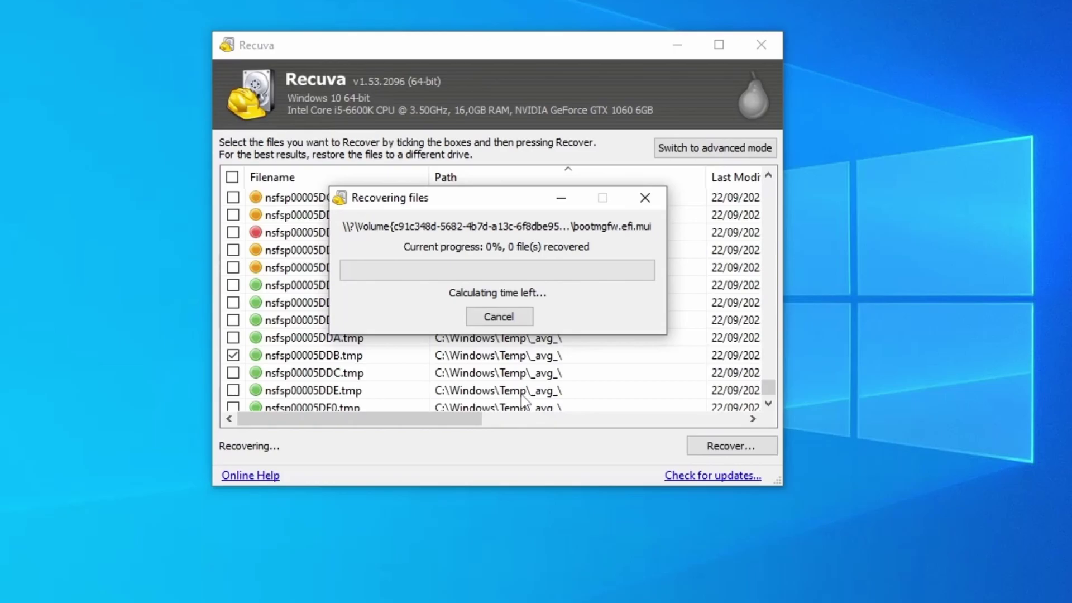
Run Recuva from the completed setup and continue past the welcome page with the wizard disabled on startup
left_click(480, 405)
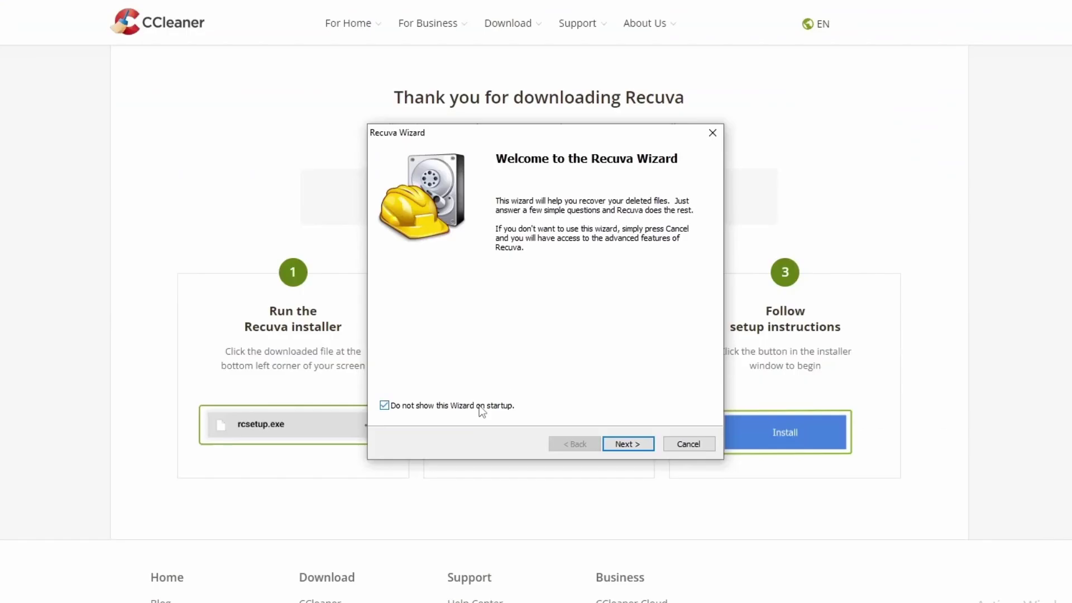
left_click(640, 448)
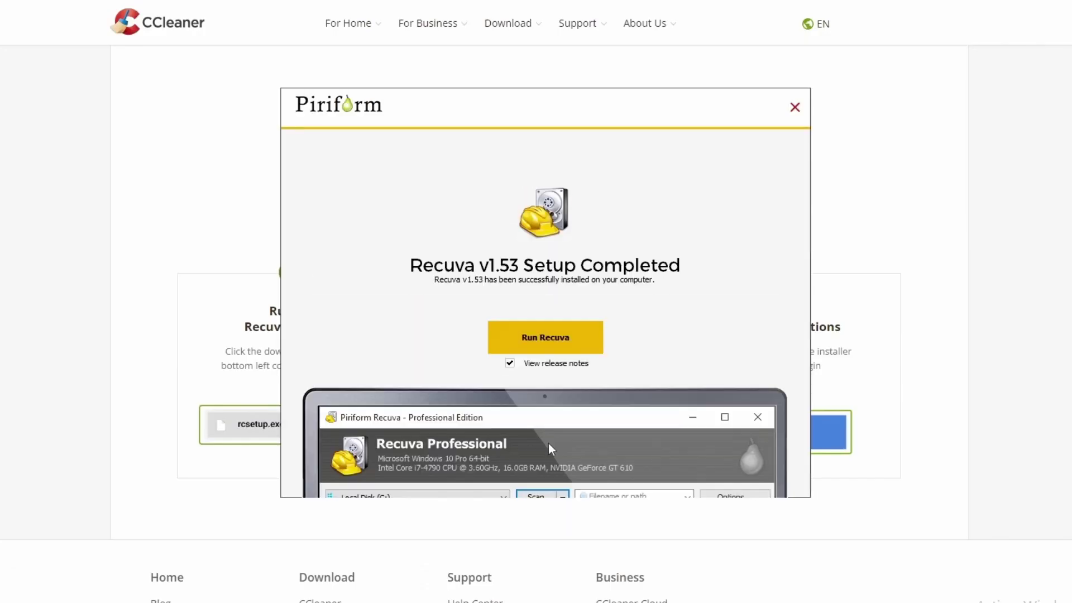
left_click(558, 343)
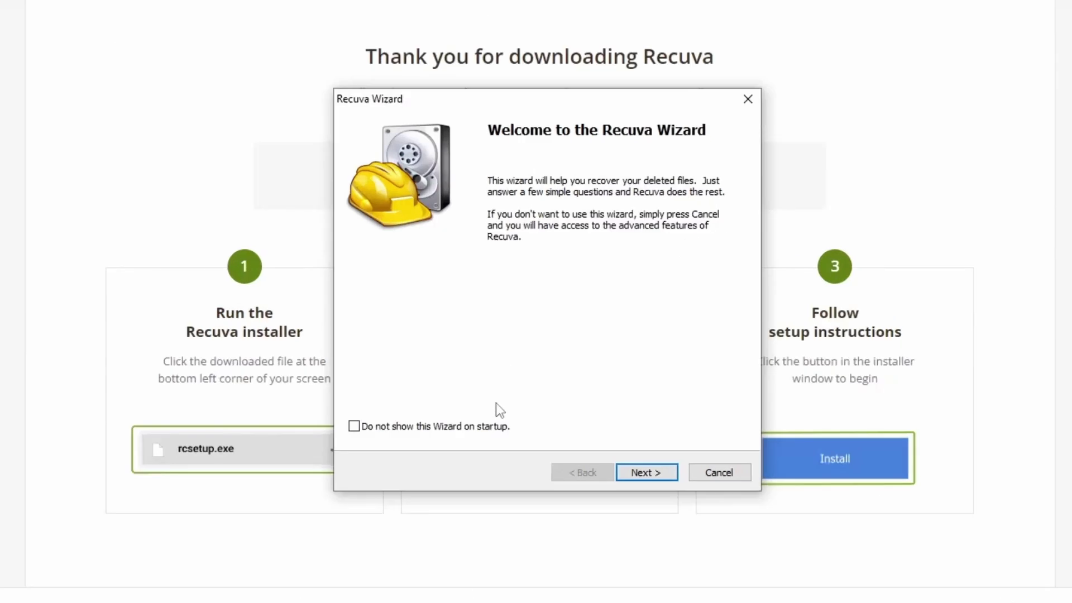
left_click(466, 431)
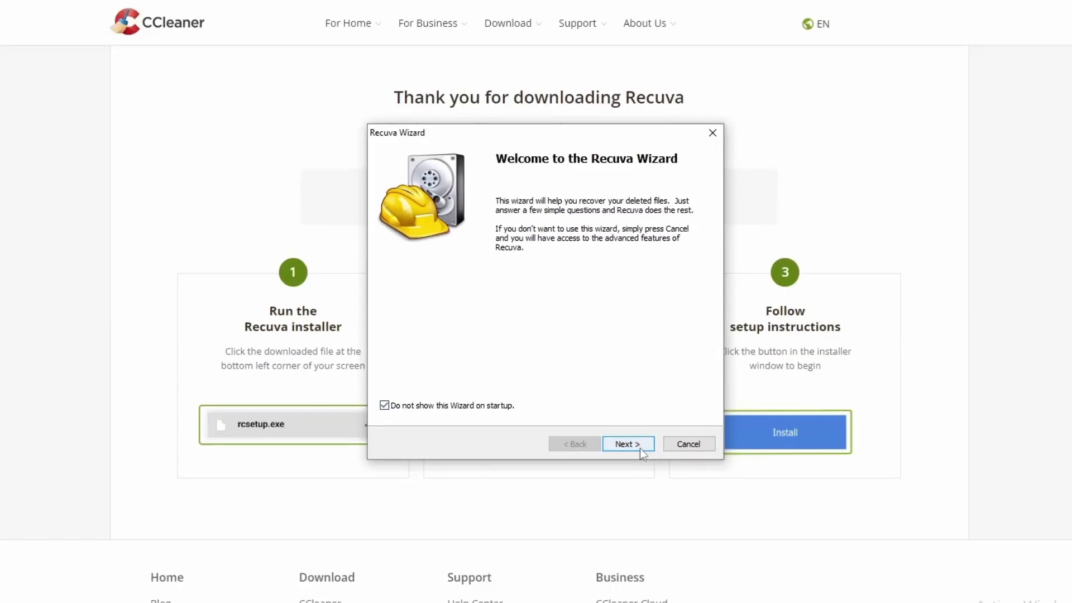
left_click(640, 448)
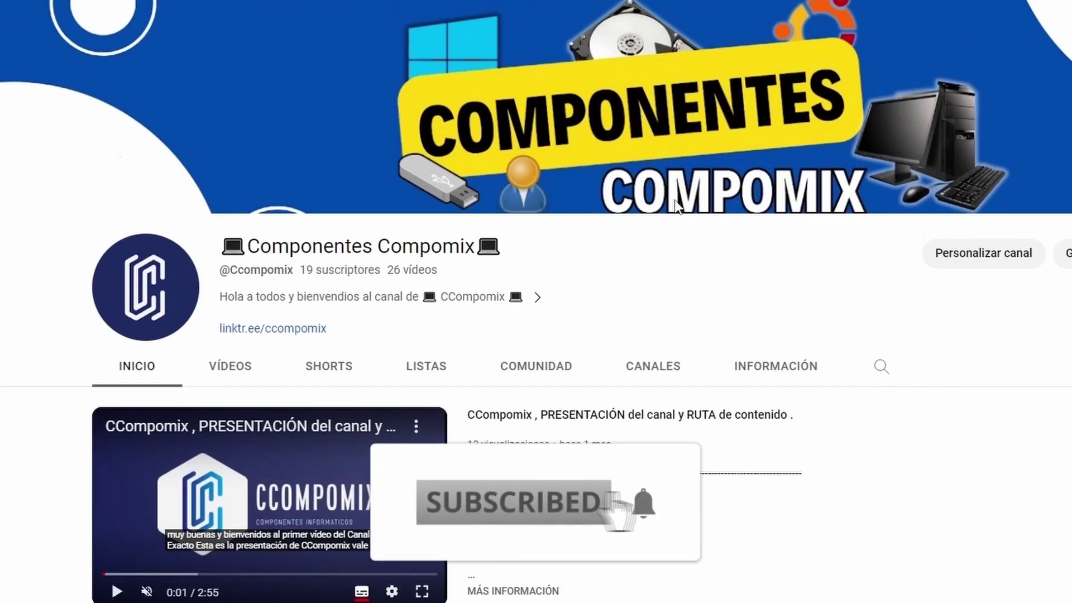
scroll(675, 200, "down", 10)
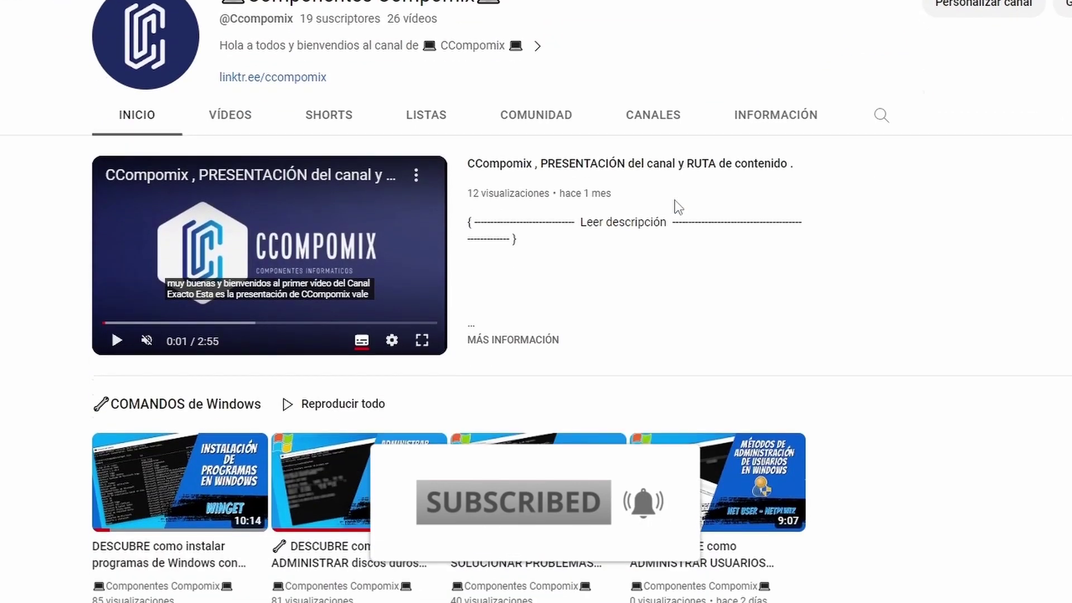